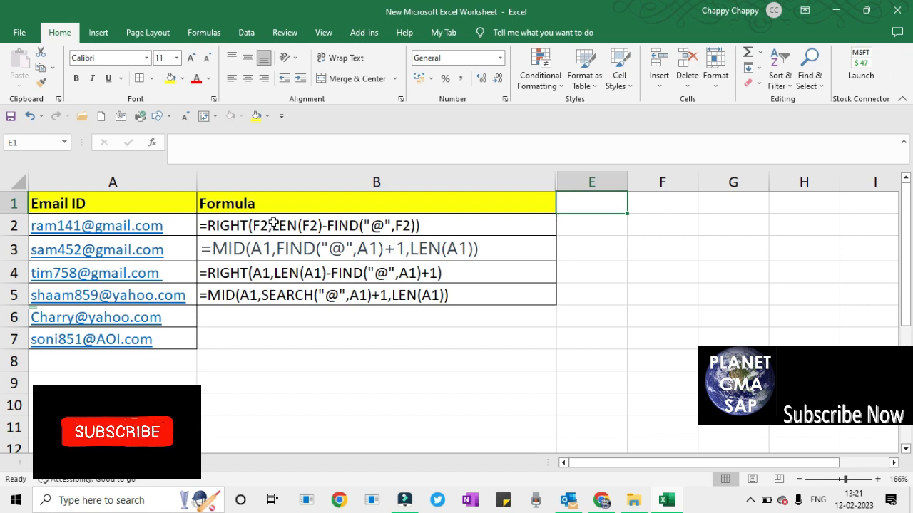
- Enter 1 as the column header in cell E1
left_click(294, 225)
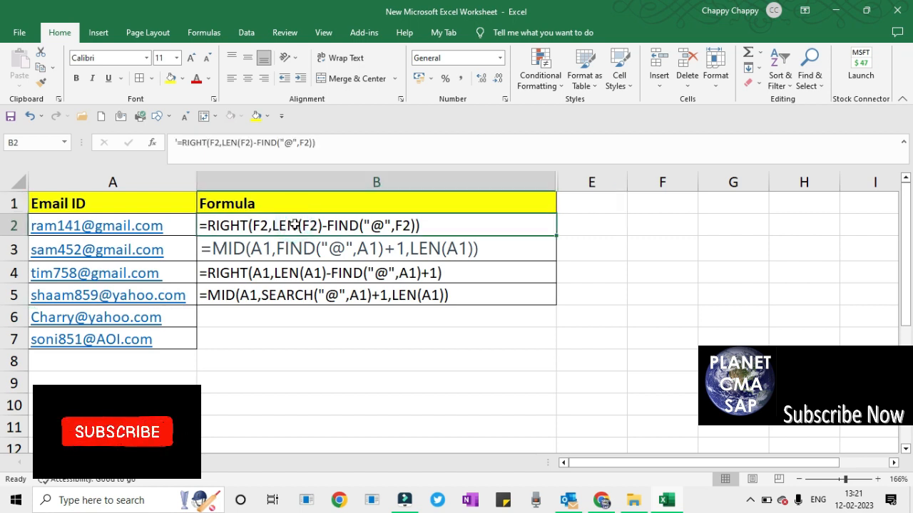
left_click(568, 205)
type("1")
key("Return")
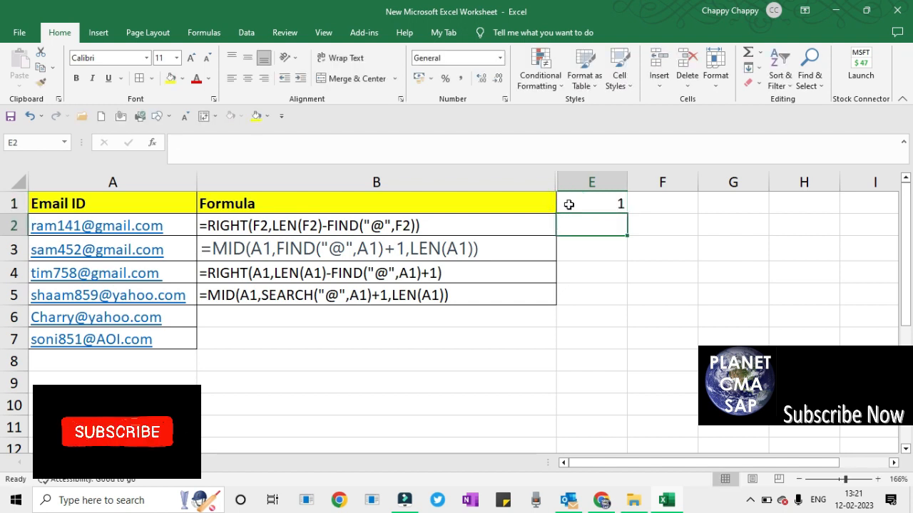
- Begin a formula in E2 with =RIGHT(A2,LEN(A2)- using the first email address as the text
type("=")
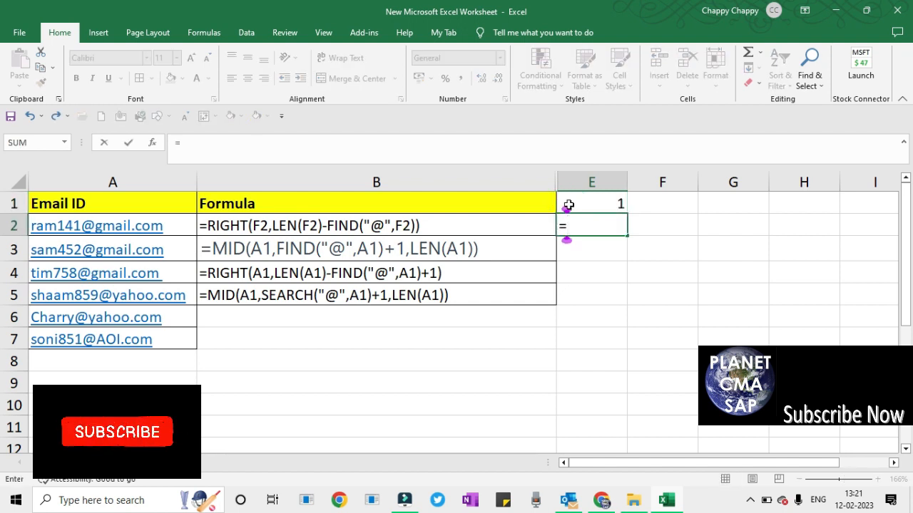
type("RIGHT")
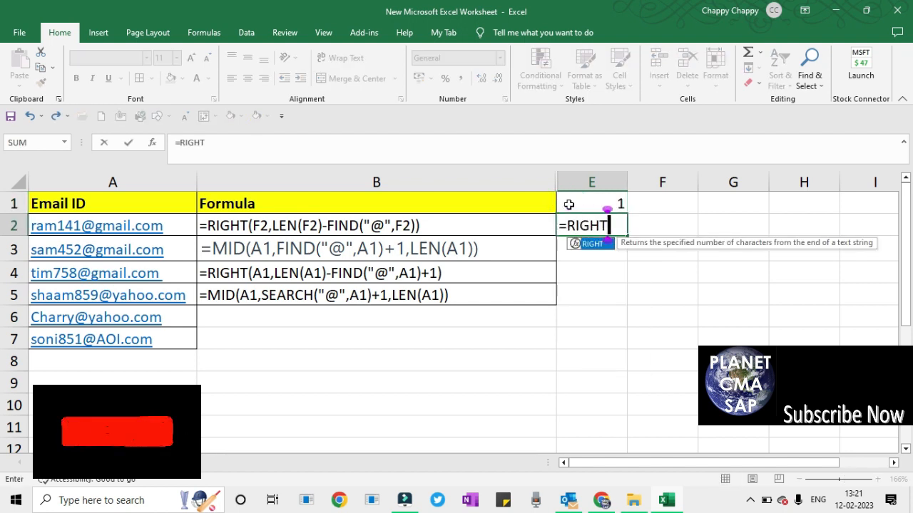
type("(")
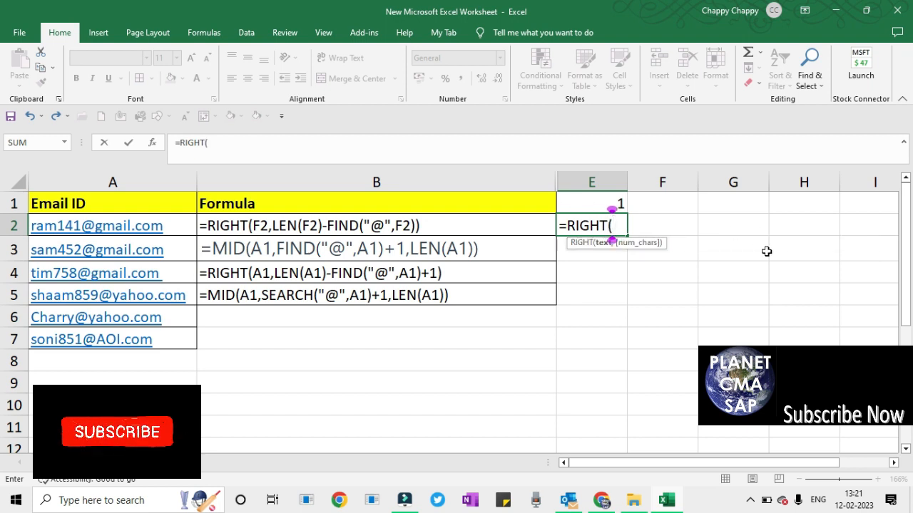
left_click_drag(661, 243, 690, 289)
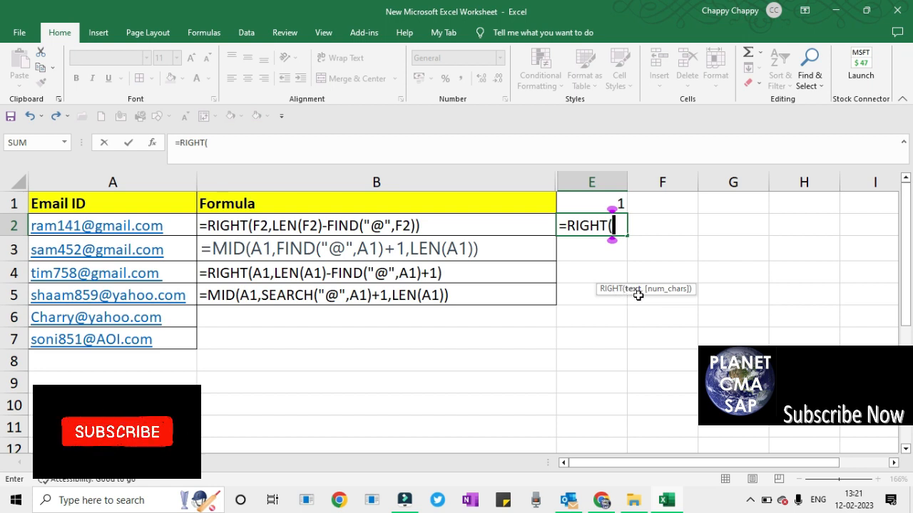
left_click(66, 227)
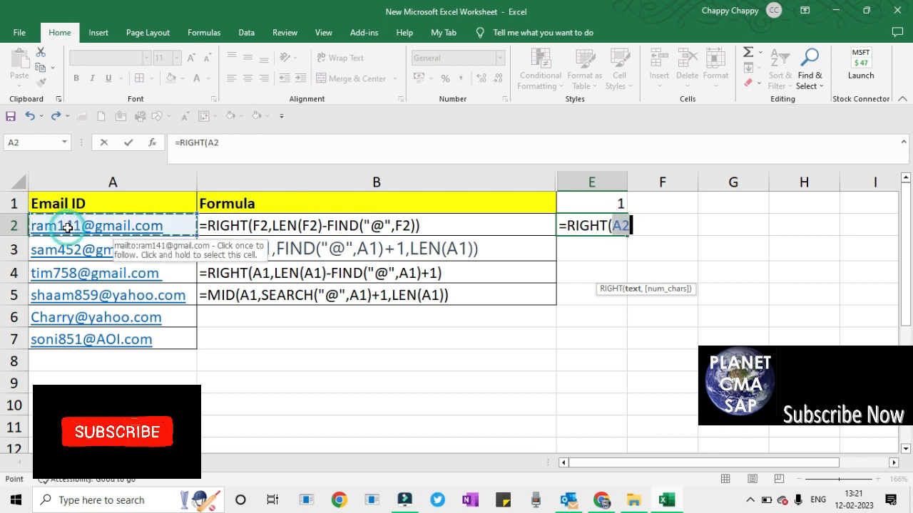
type(",")
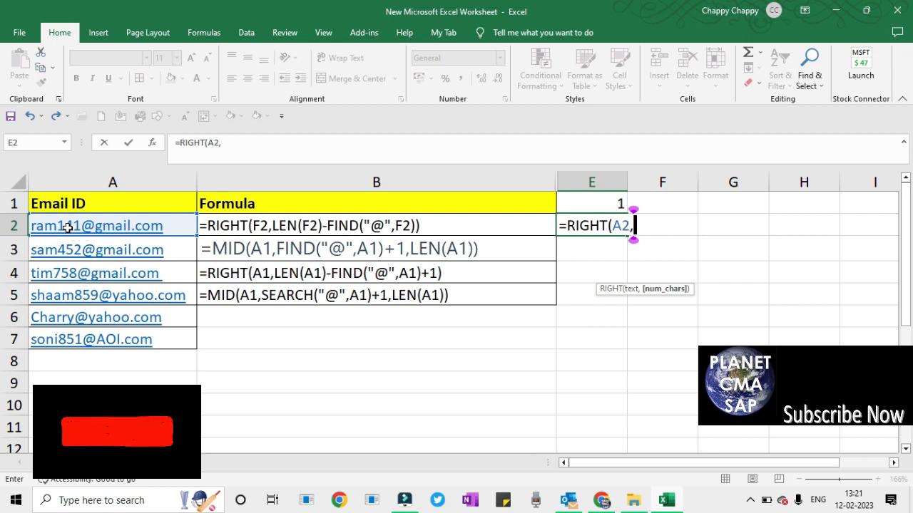
type("LEN")
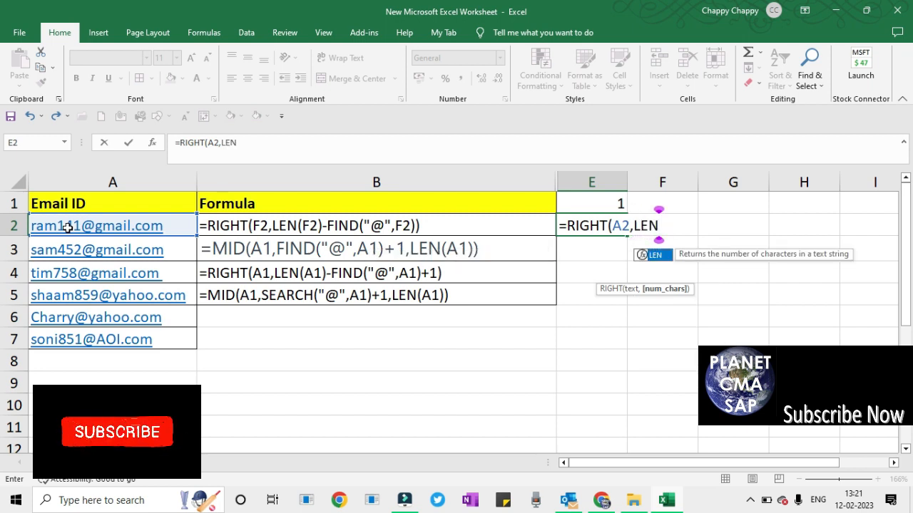
type("(")
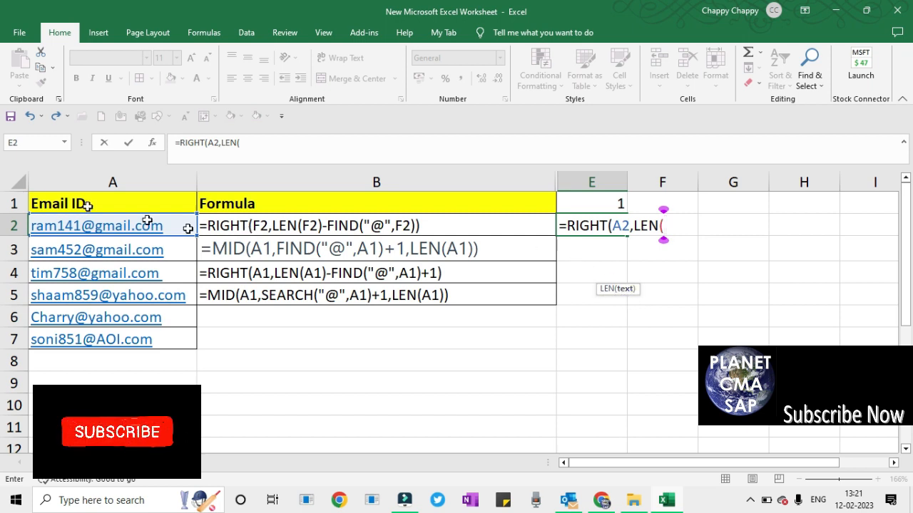
left_click(72, 225)
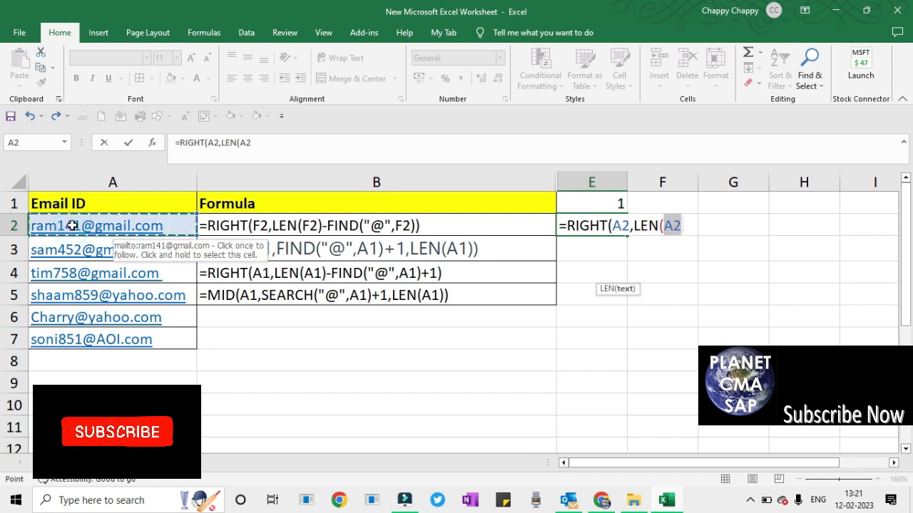
type(")")
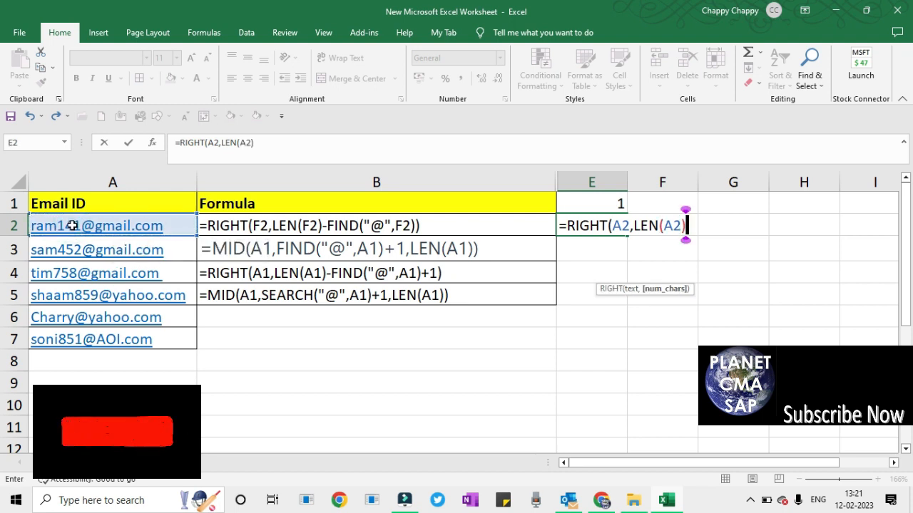
type("-")
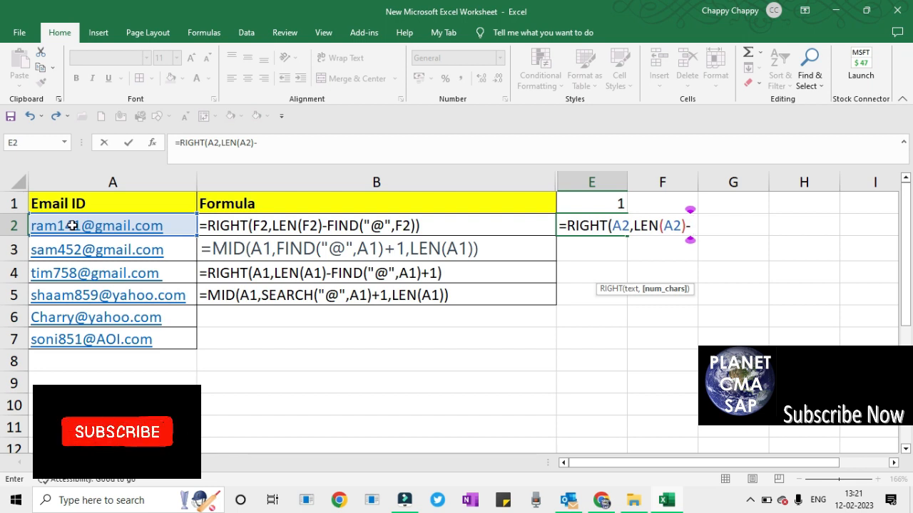
- Complete the E2 formula with FIND("@",A2)) so it extracts the domain after the @ sign
type("FIND(")
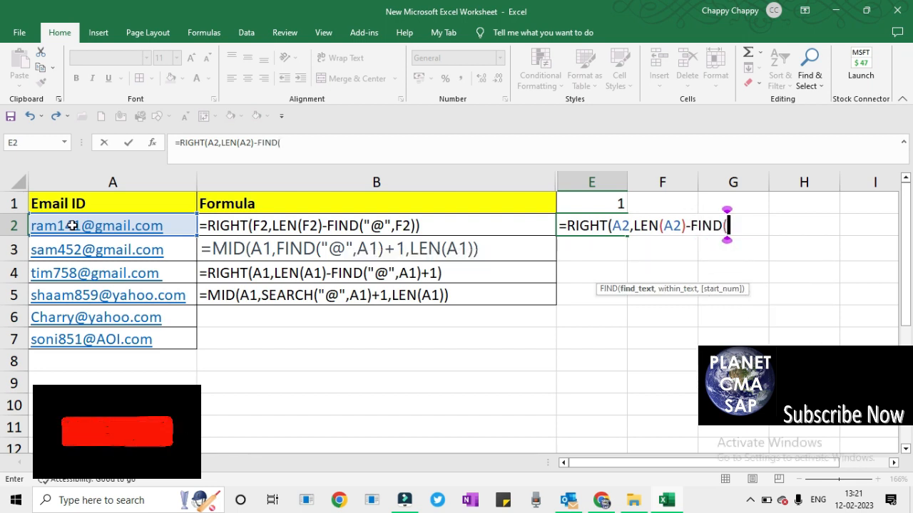
type("\"")
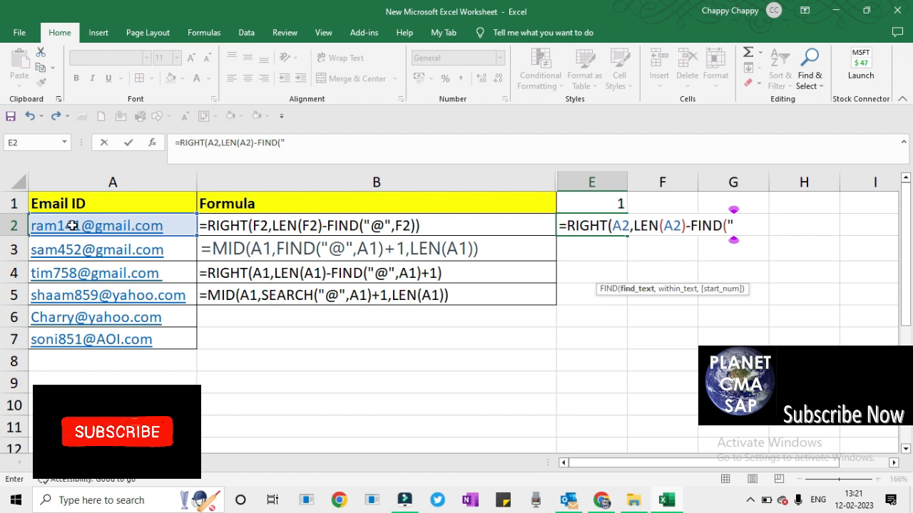
type("@\"")
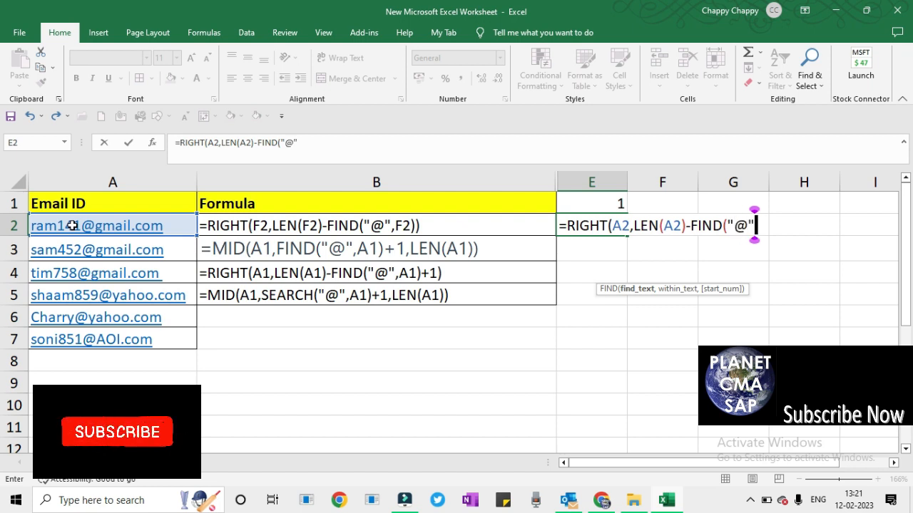
type(",")
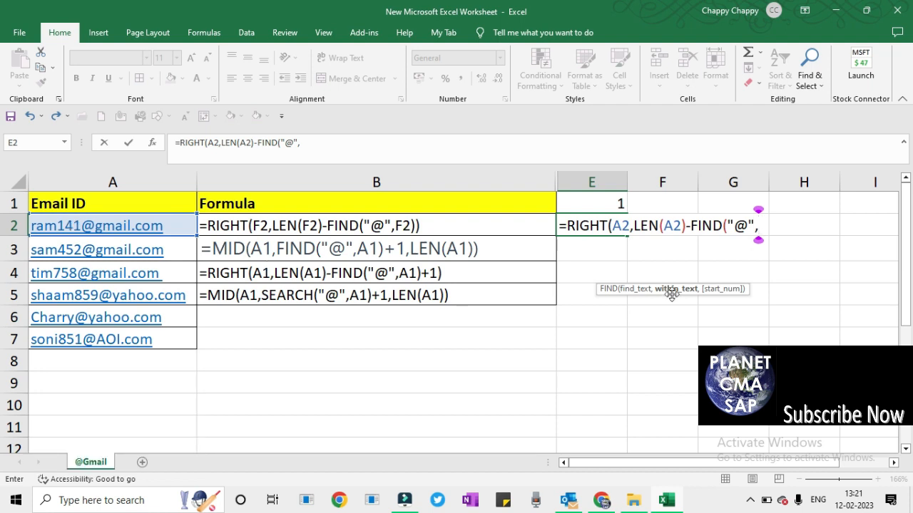
left_click(85, 225)
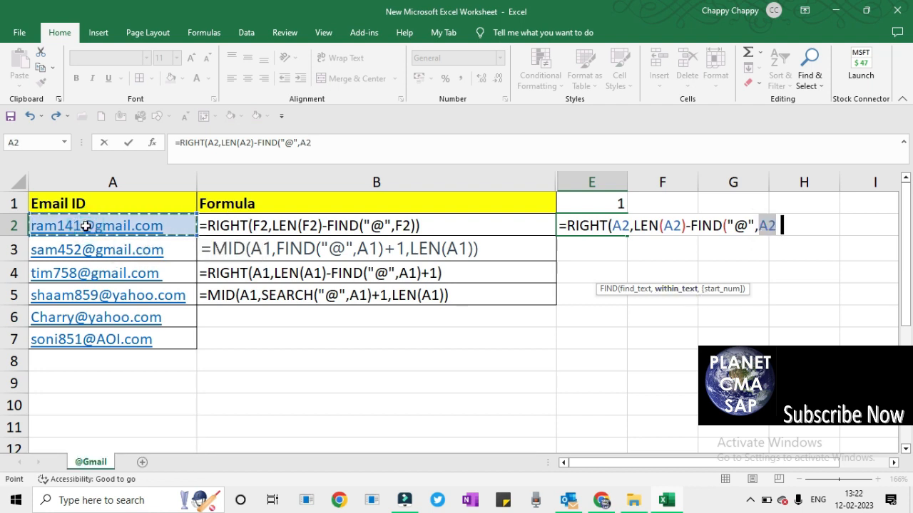
type(")")
key("Return")
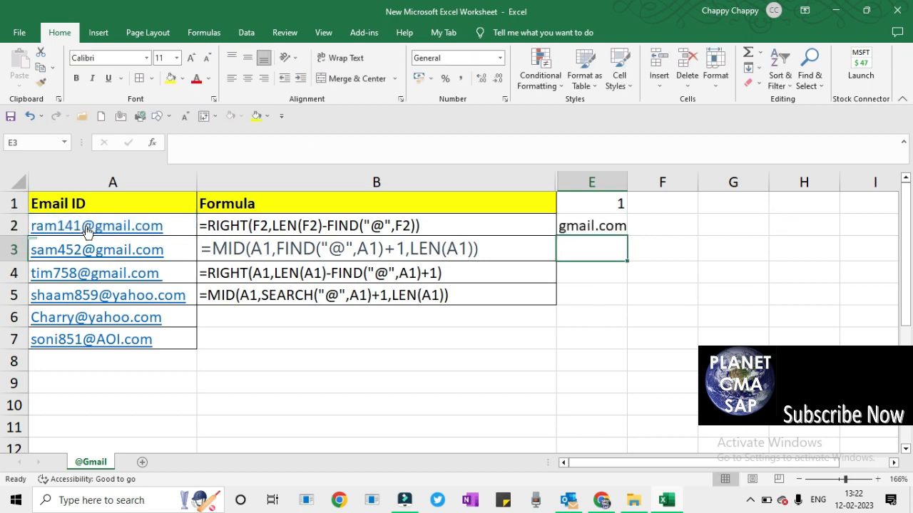
- Fill the E2 formula down through E7 and autofit the width of column E
key("Up")
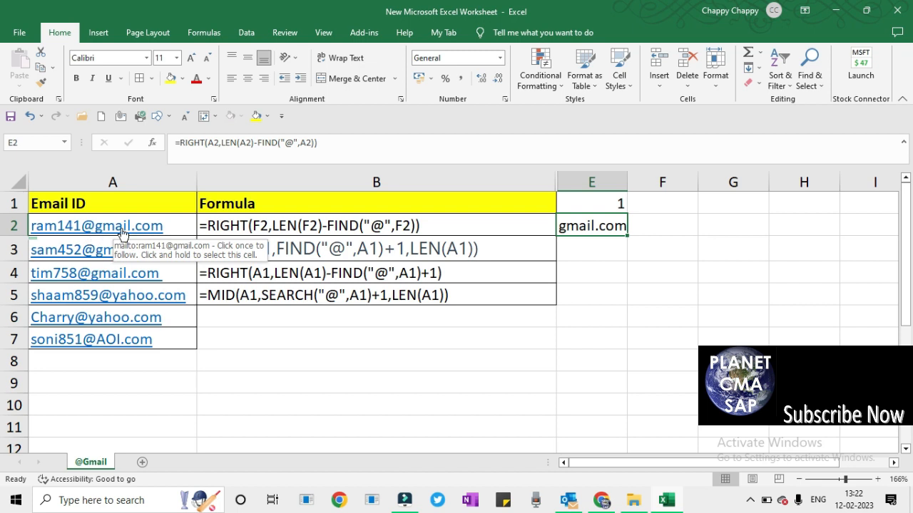
double_click(628, 236)
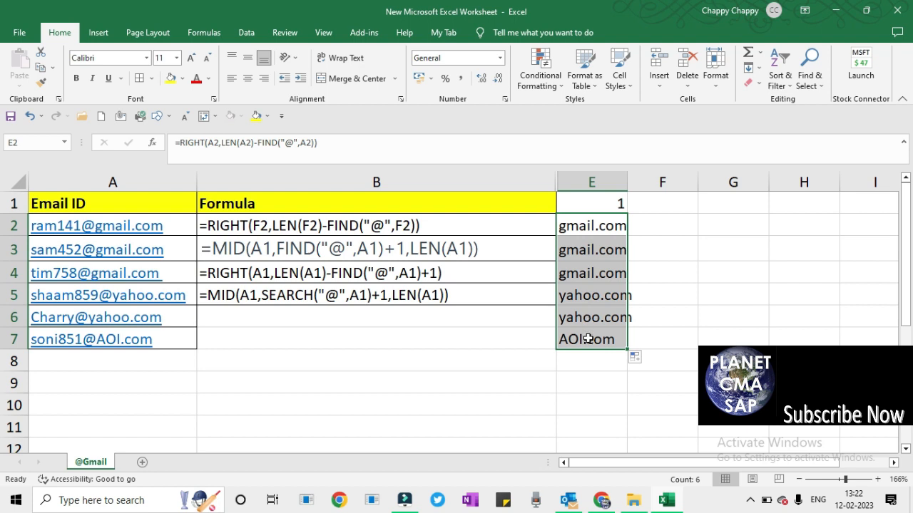
key("alt")
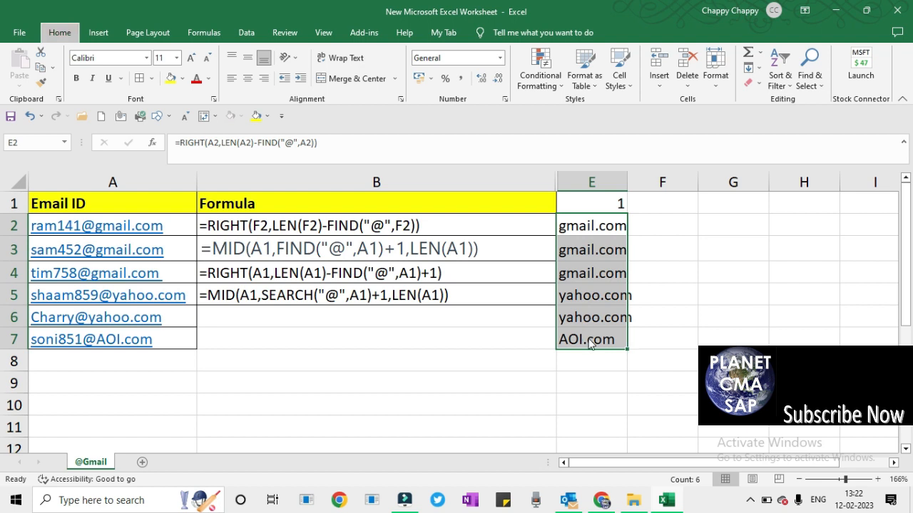
key("o")
key("c")
key("a")
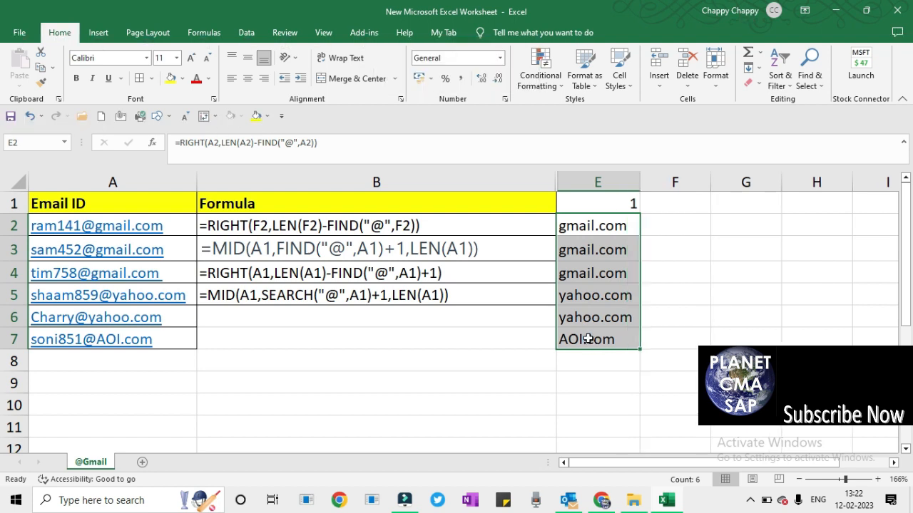
key("Up")
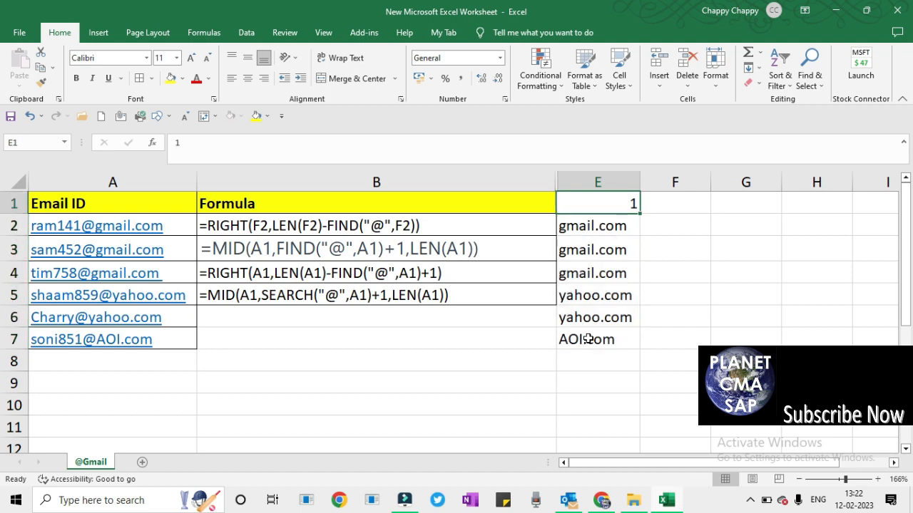
- Try to add ,+1 after the FIND function in the E2 formula
left_click(596, 226)
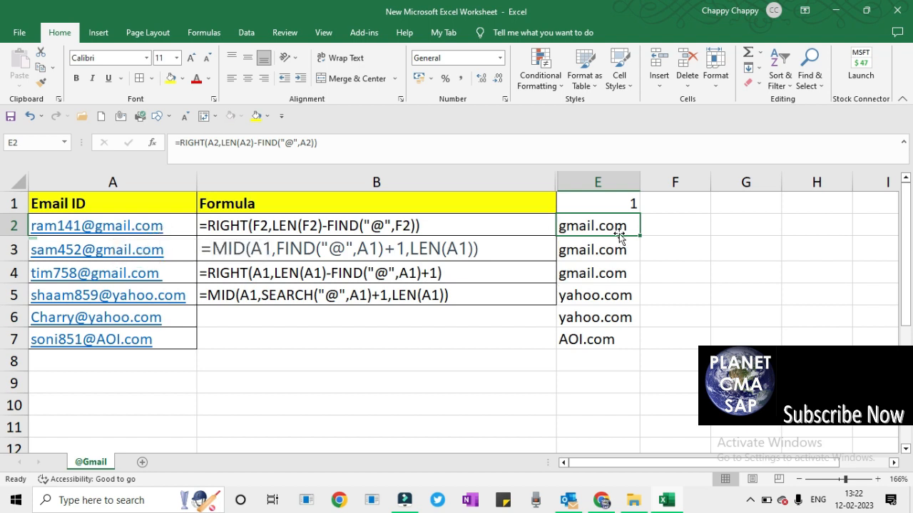
left_click(314, 143)
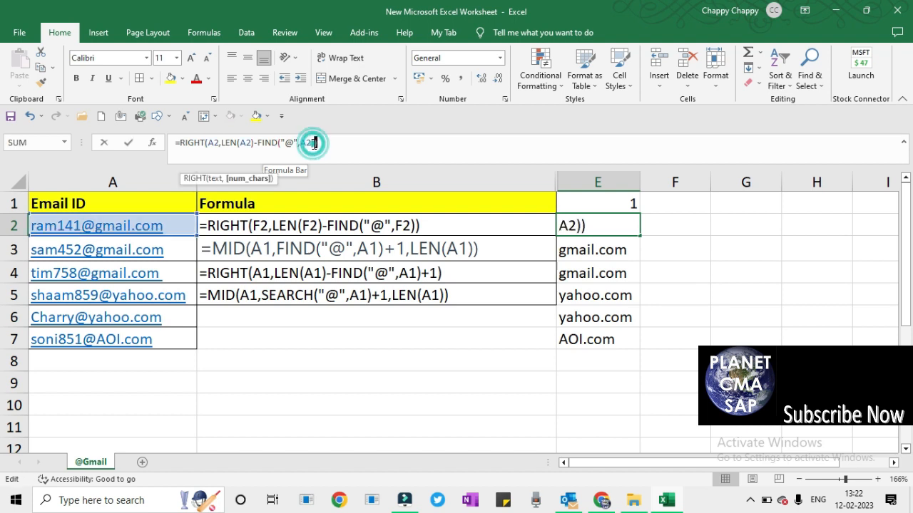
type(",")
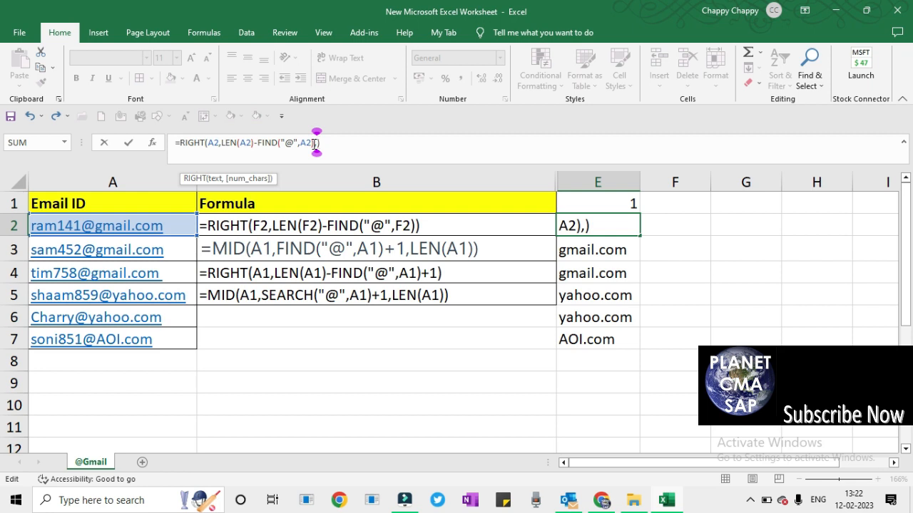
type("+1")
key("Return")
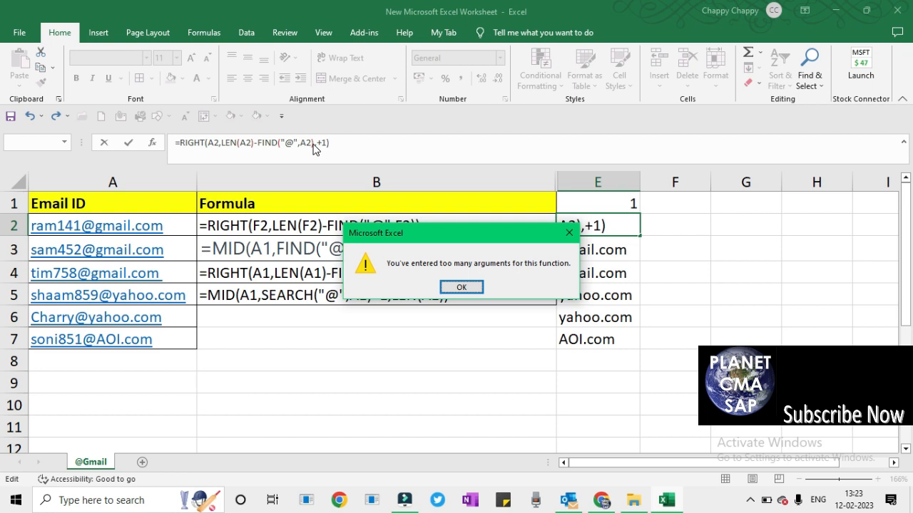
key("Return")
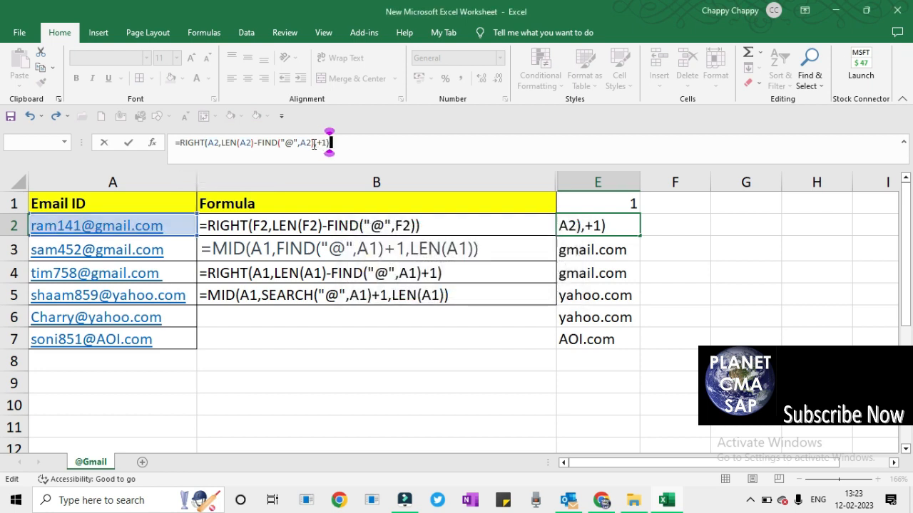
- Remove the added ,+1 from the E2 formula, restoring =RIGHT(A2,LEN(A2)-FIND("@",A2))
key("Left")
key("BackSpace")
key("BackSpace")
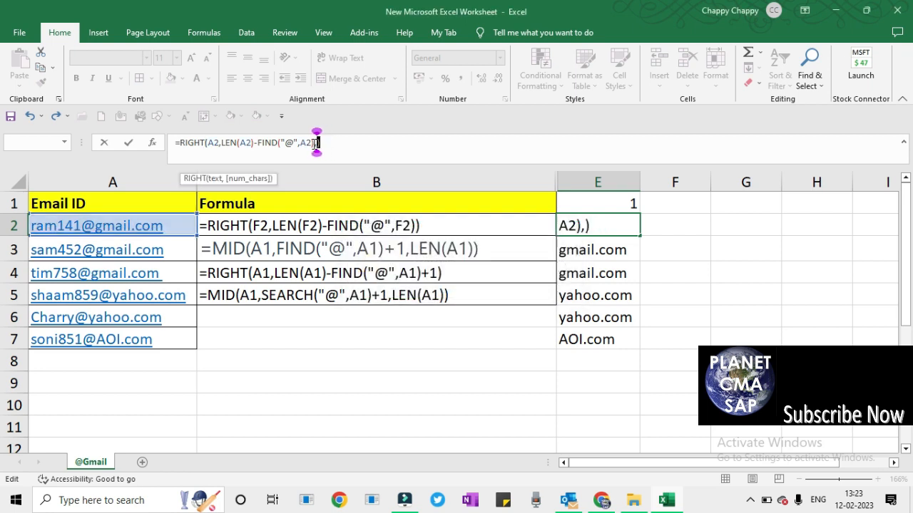
key("Return")
key("Return")
key("BackSpace")
key("Return")
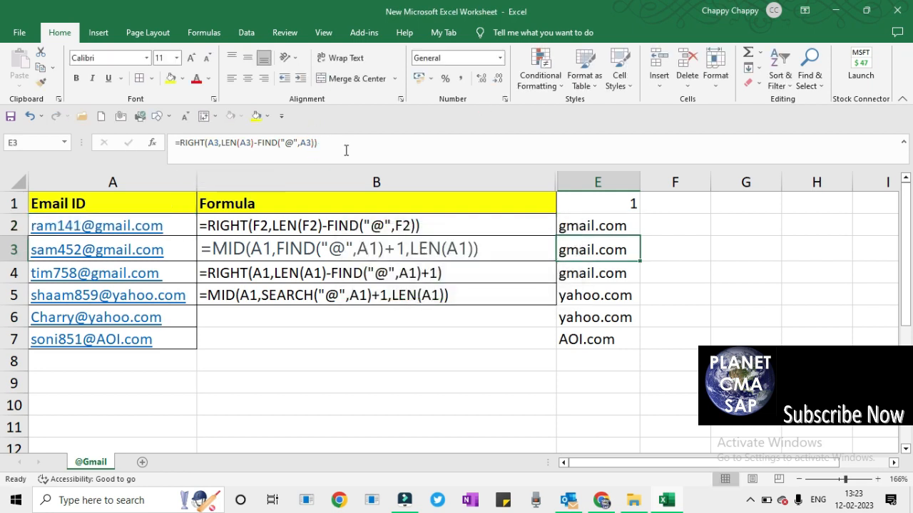
left_click(601, 223)
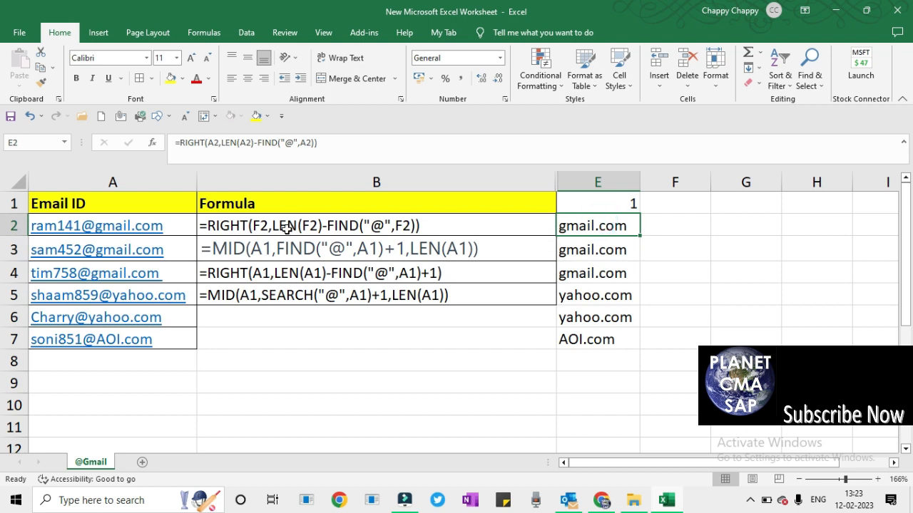
- Enter 2 as the column header in cell F1
left_click(289, 227)
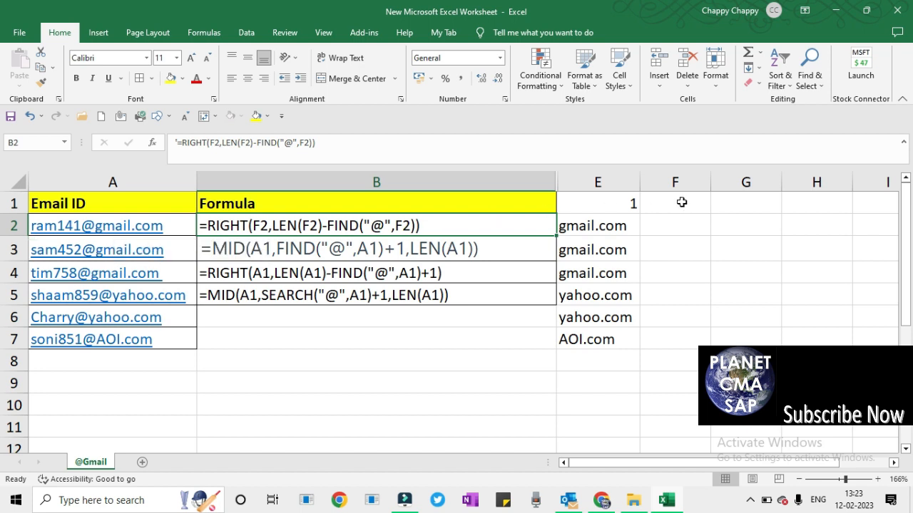
left_click(678, 202)
type("2")
key("Return")
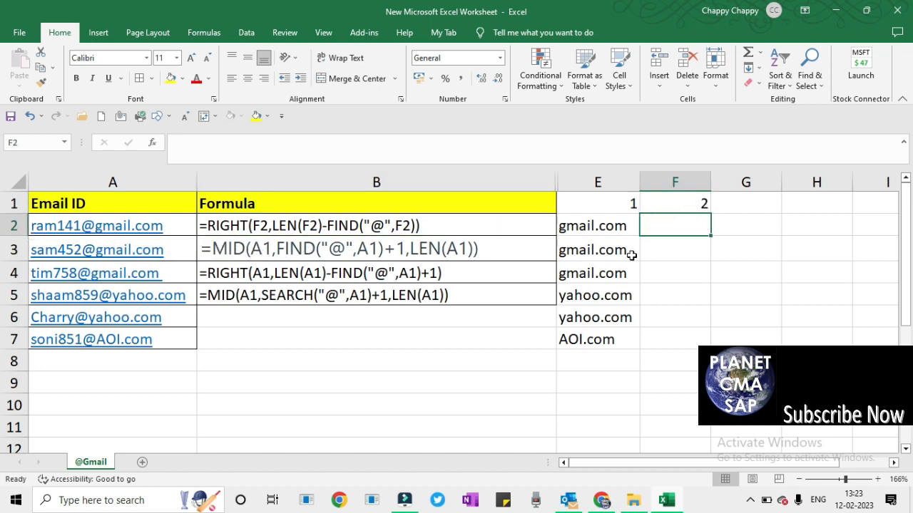
type("MID")
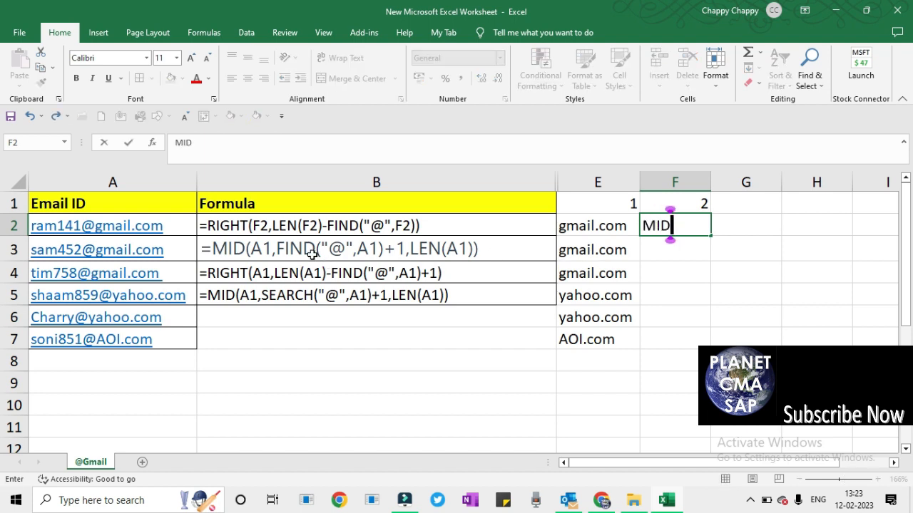
type("(")
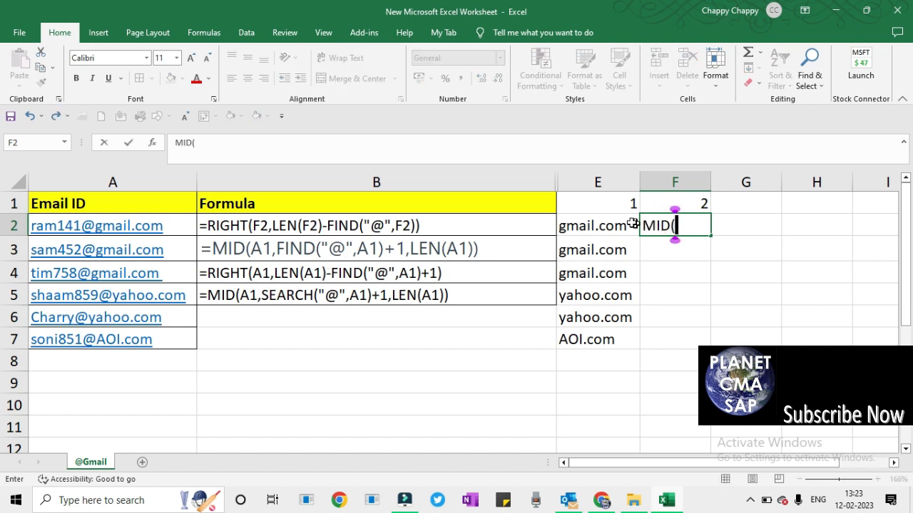
key("BackSpace")
key("BackSpace")
key("BackSpace")
key("BackSpace")
- Begin a MID formula in F2 with A2 as the text and FIND("@",A2)+1 as the start position
type("=MID(")
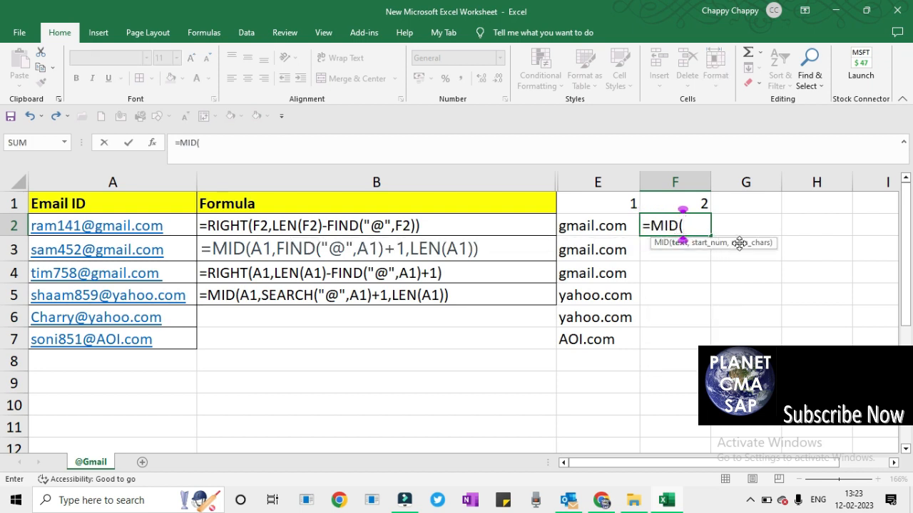
left_click_drag(737, 242, 740, 283)
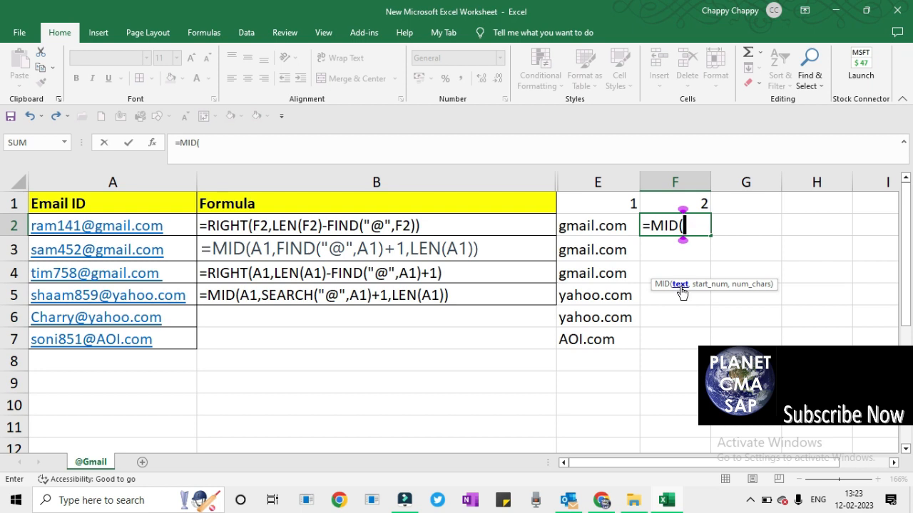
left_click(118, 224)
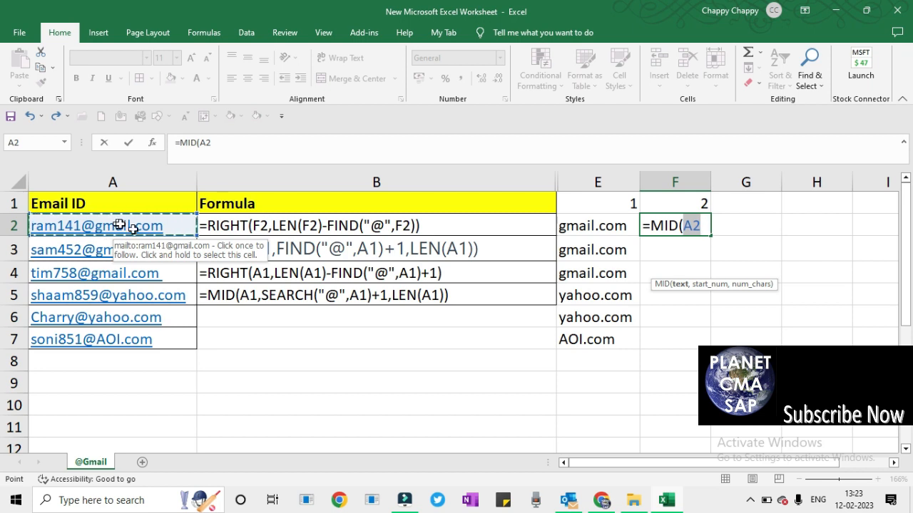
type(",")
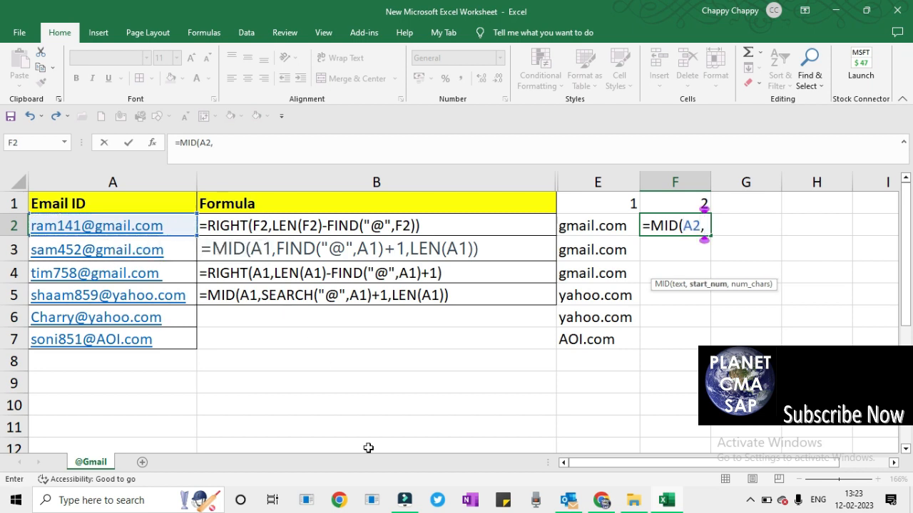
type("FIND")
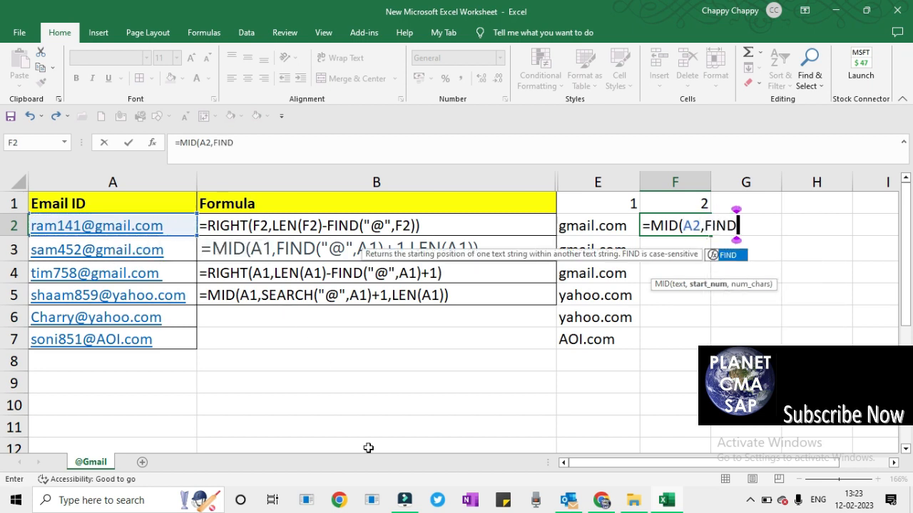
type("(")
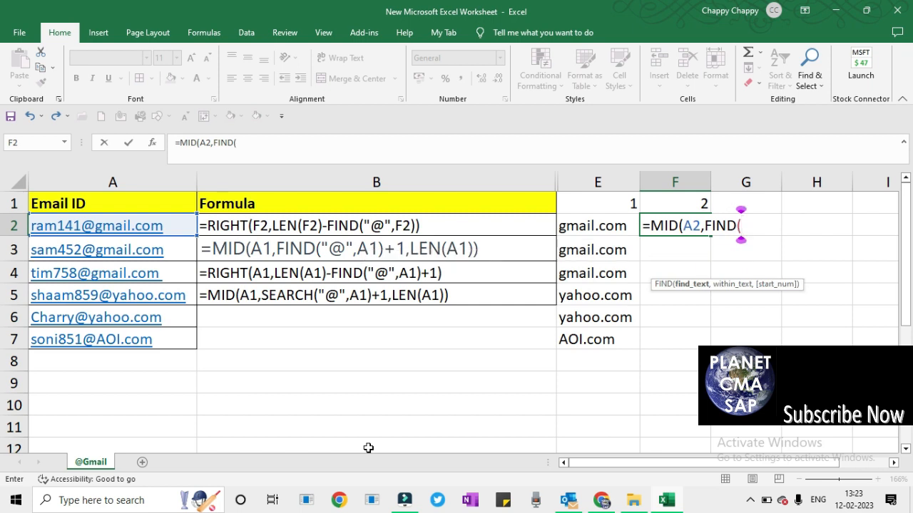
type("\"@\"")
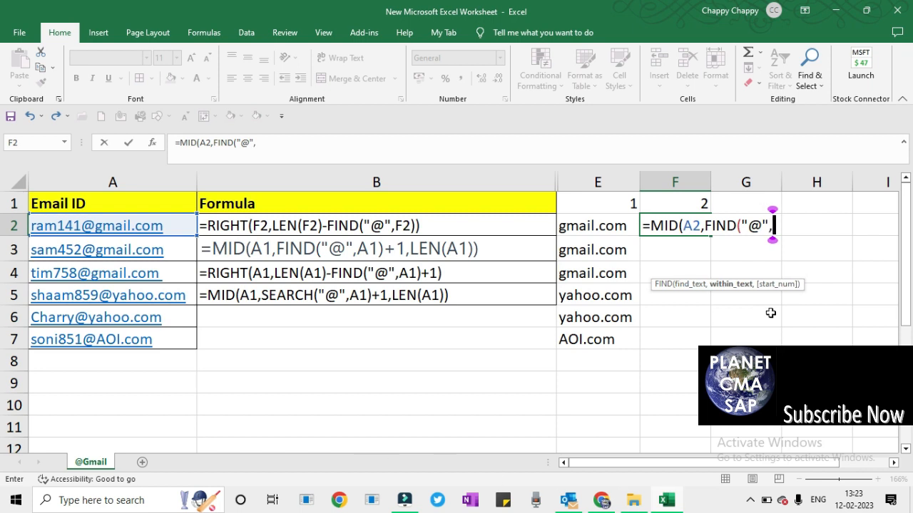
type(",")
left_click(92, 206)
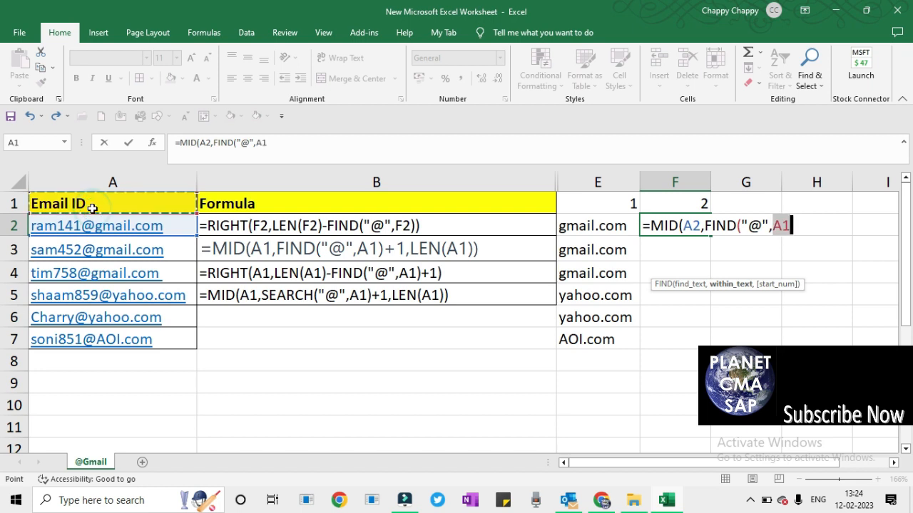
left_click(92, 224)
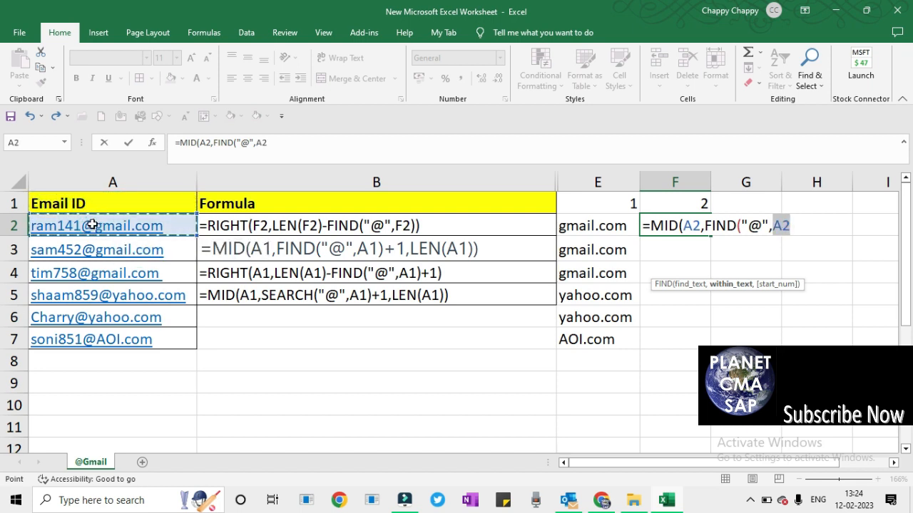
type(")+1")
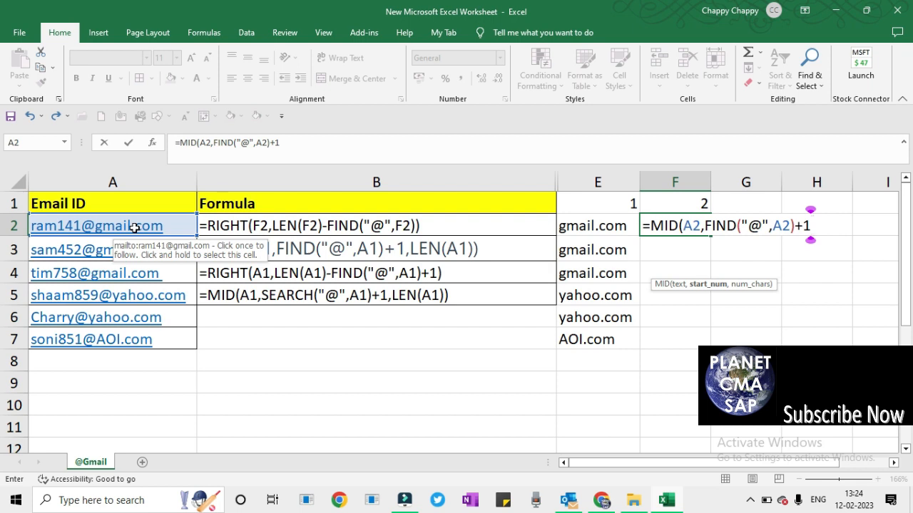
- Complete the F2 formula with LEN(A2) as the number of characters and fill it down through F7
type(",")
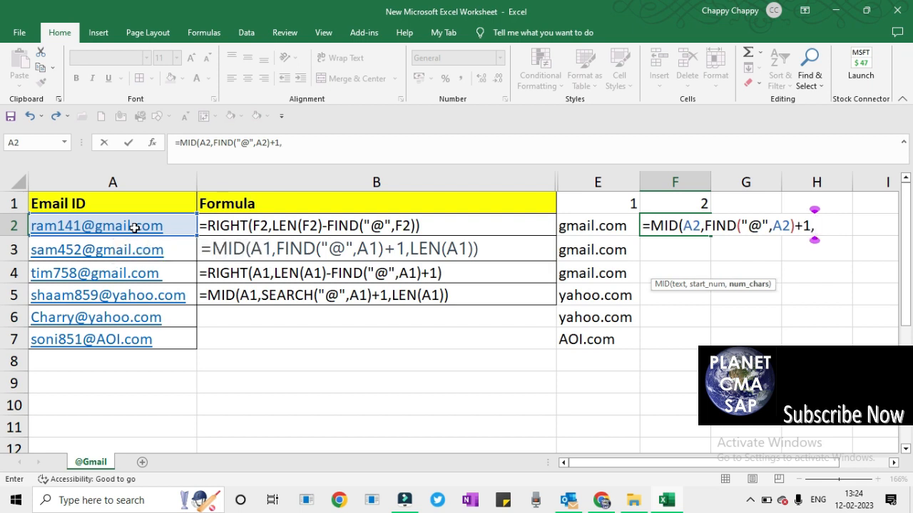
type("LEN")
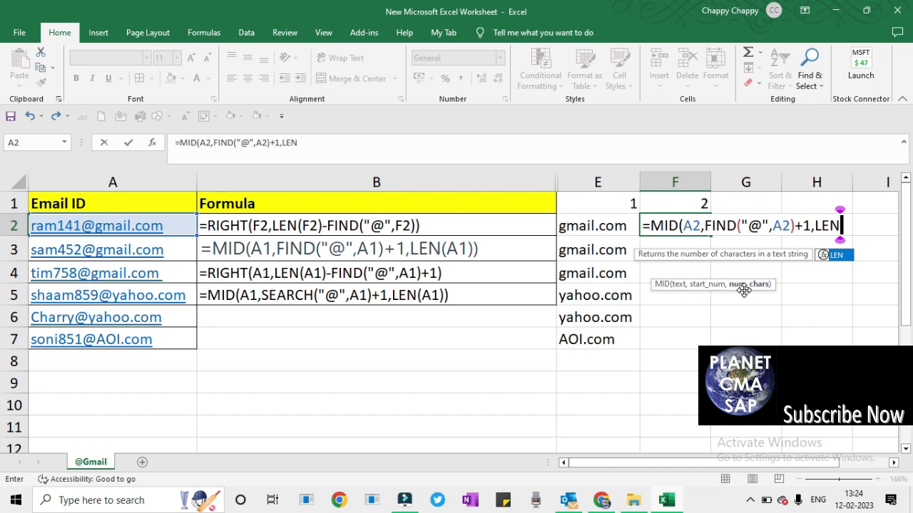
type("(")
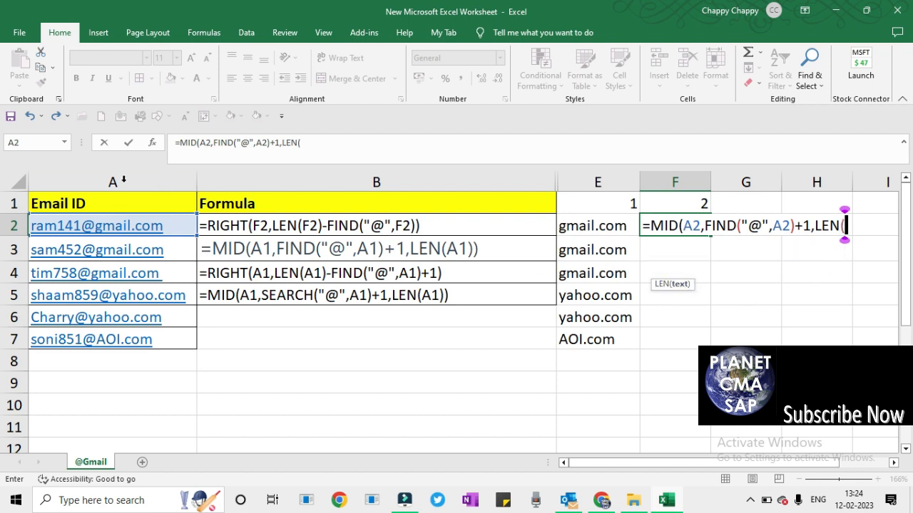
left_click(110, 227)
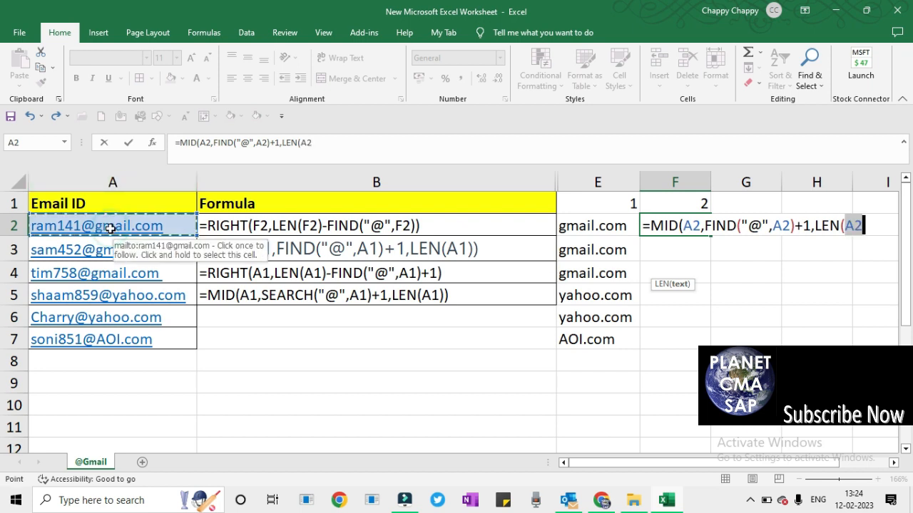
key("Return")
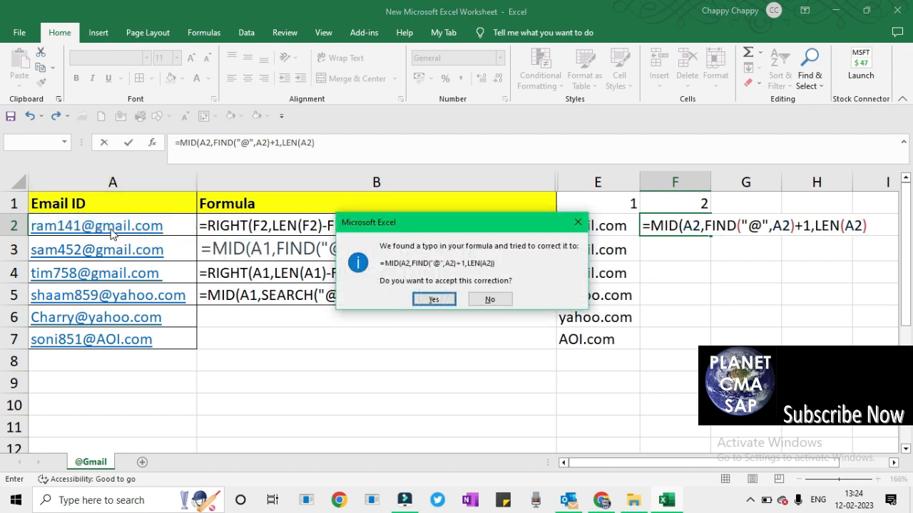
key("Return")
key("Up")
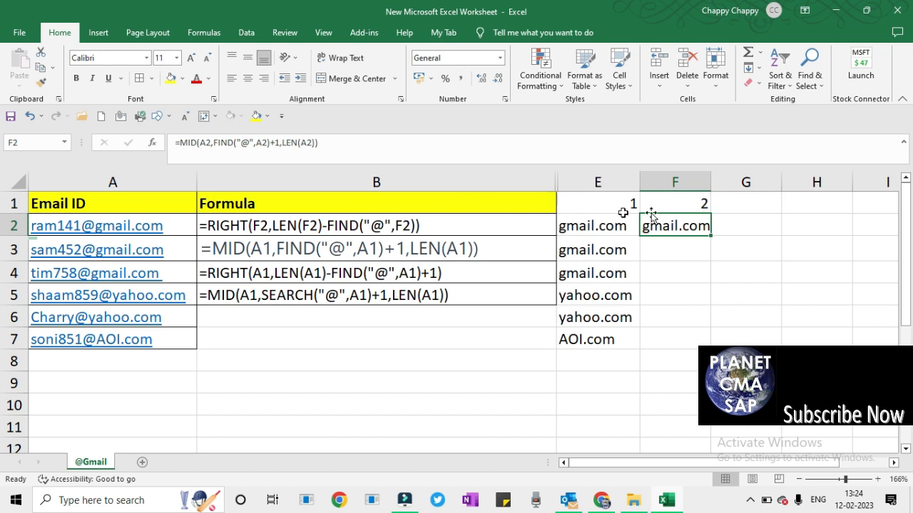
double_click(712, 237)
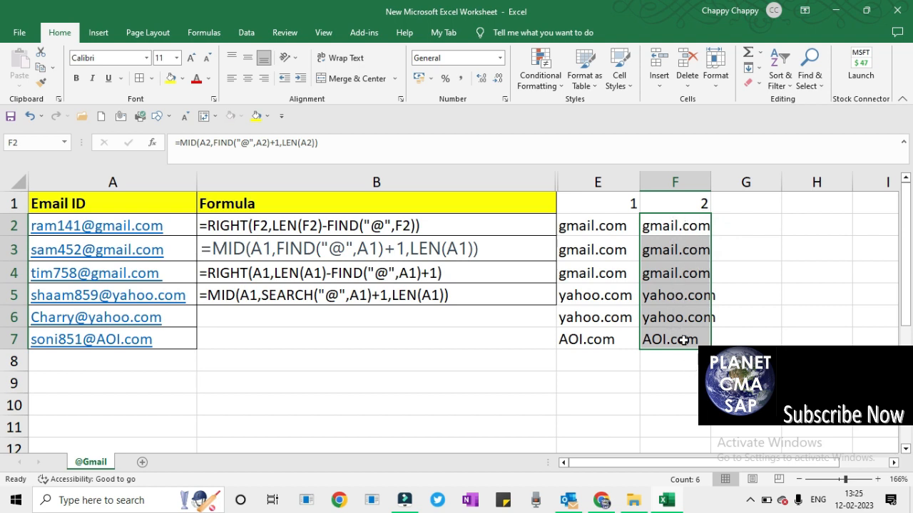
- Set the start position in the F2 MID formula to FIND("@",A2)*1 and fill the formula down through F7
left_click(683, 226)
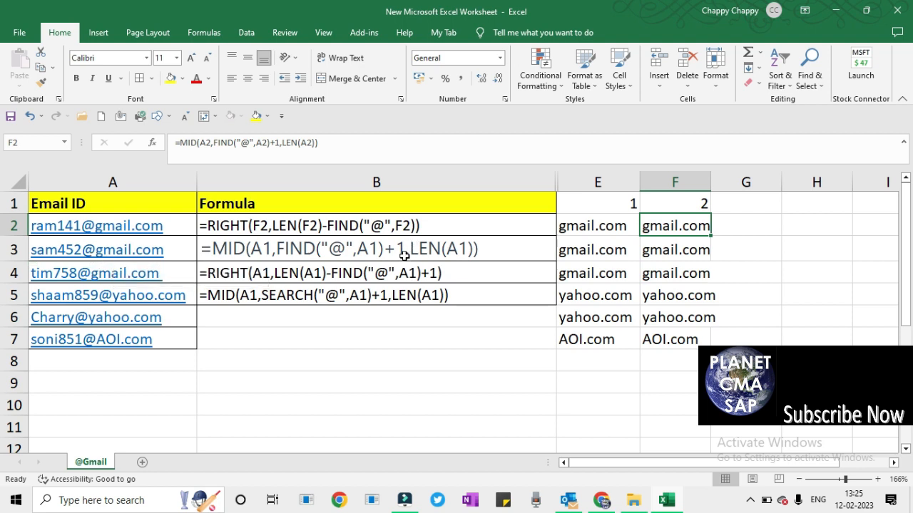
left_click(274, 142)
key("BackSpace")
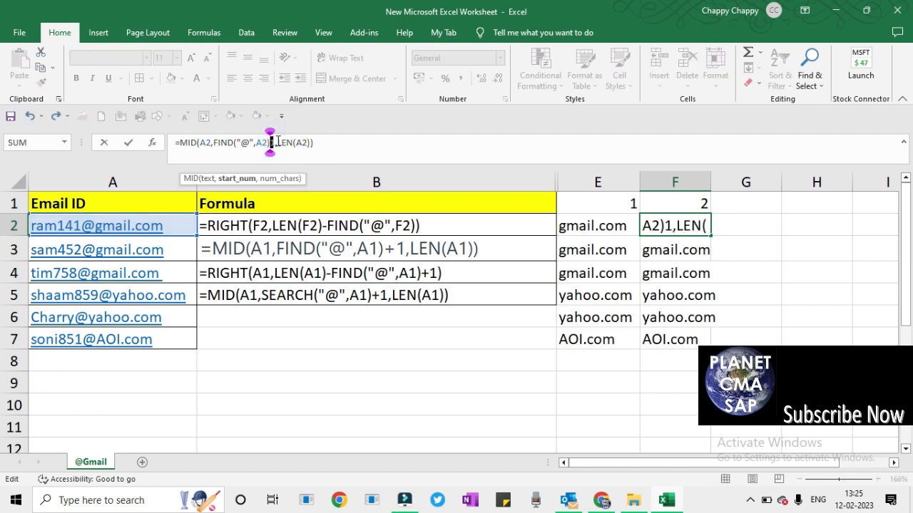
type("+")
key("Return")
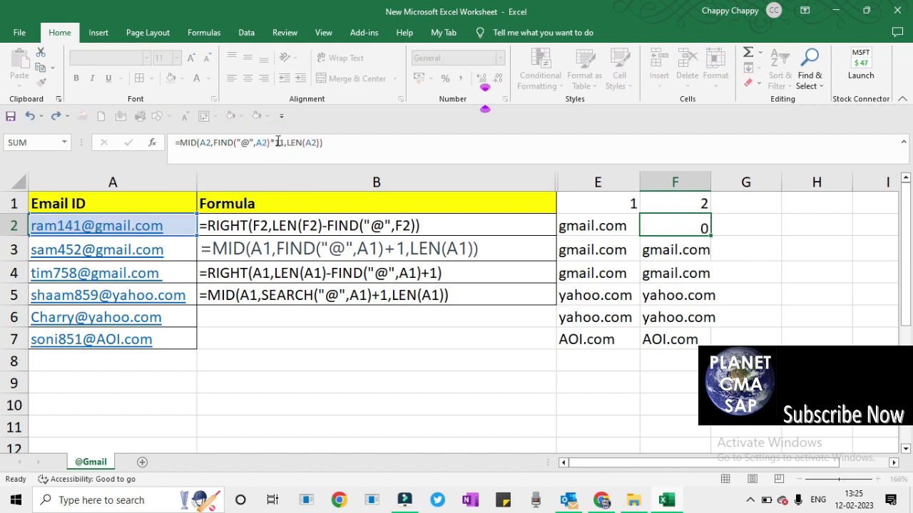
key("Up")
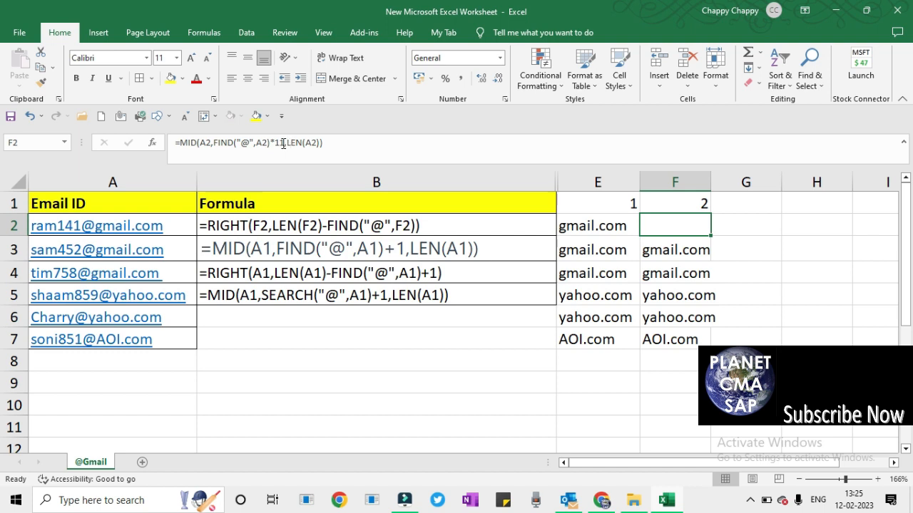
left_click(283, 143)
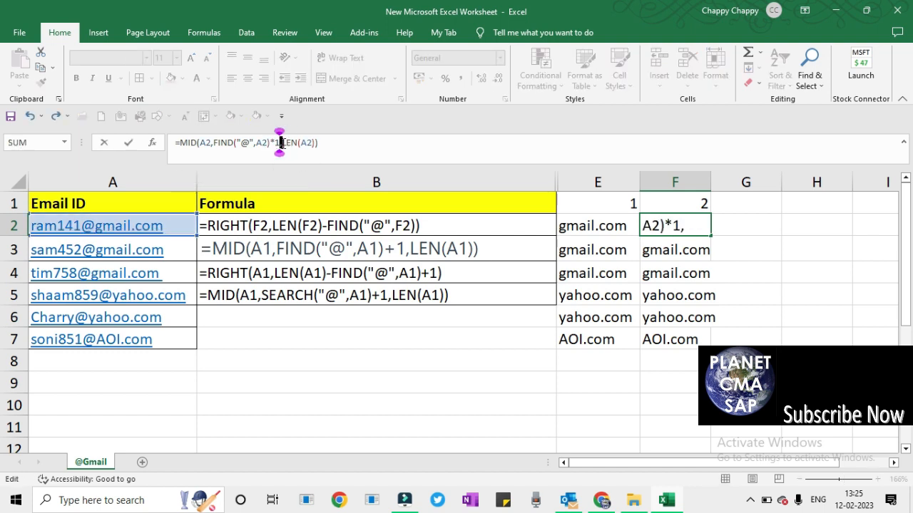
key("Return")
key("Up")
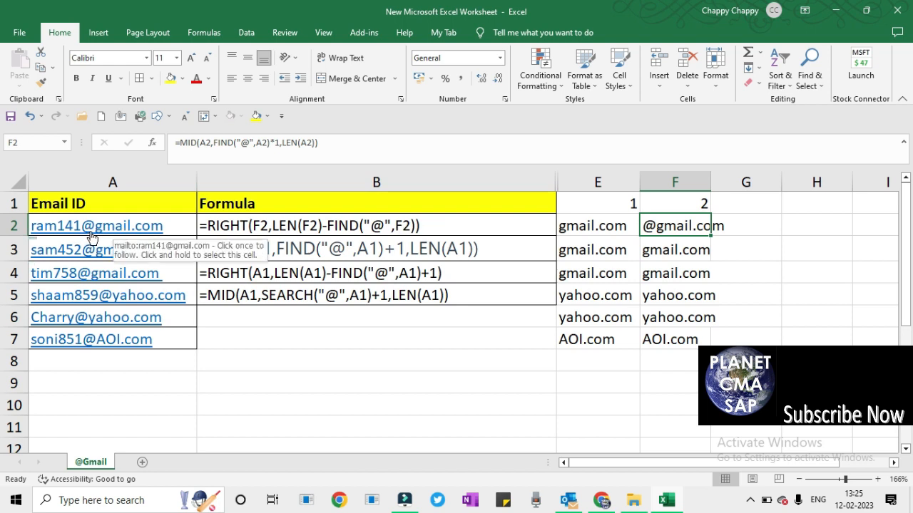
double_click(712, 238)
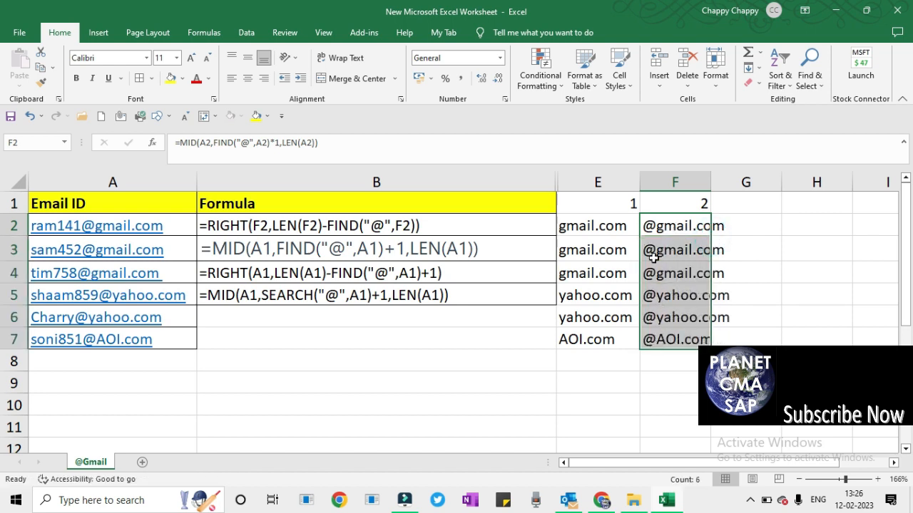
- Set the start position in the F2 MID formula to FIND("@",A2)-1 and fill the formula down through F7
left_click(281, 142)
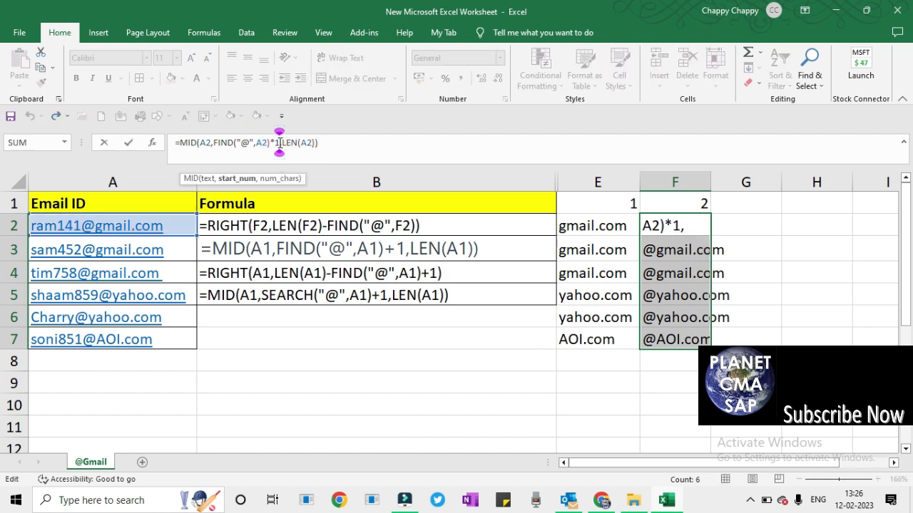
key("BackSpace")
key("BackSpace")
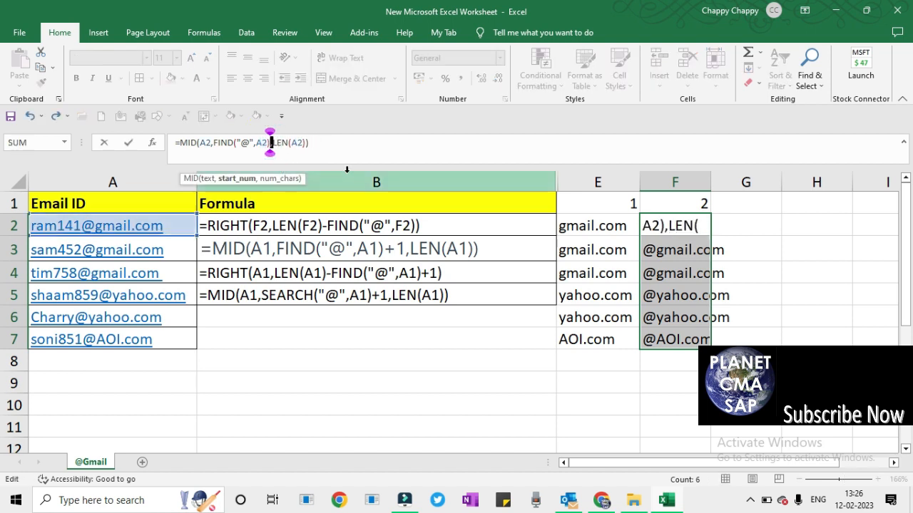
type("-1")
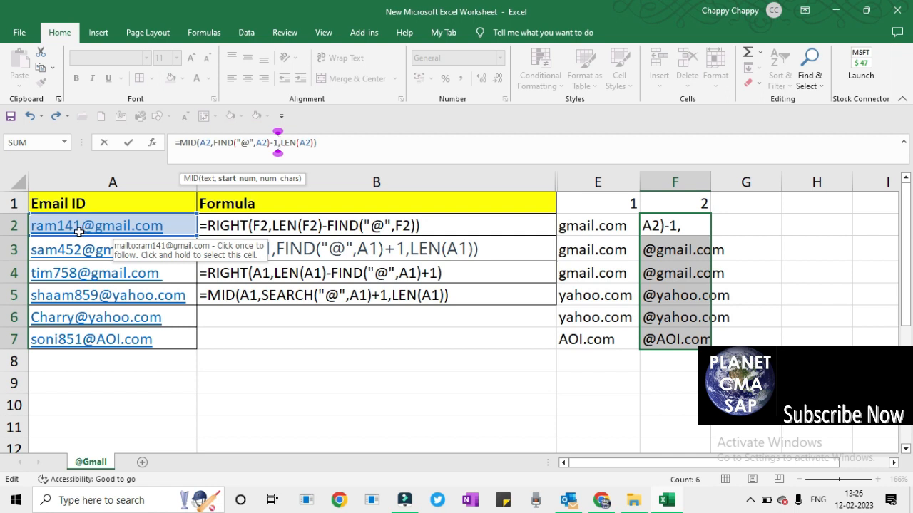
key("Return")
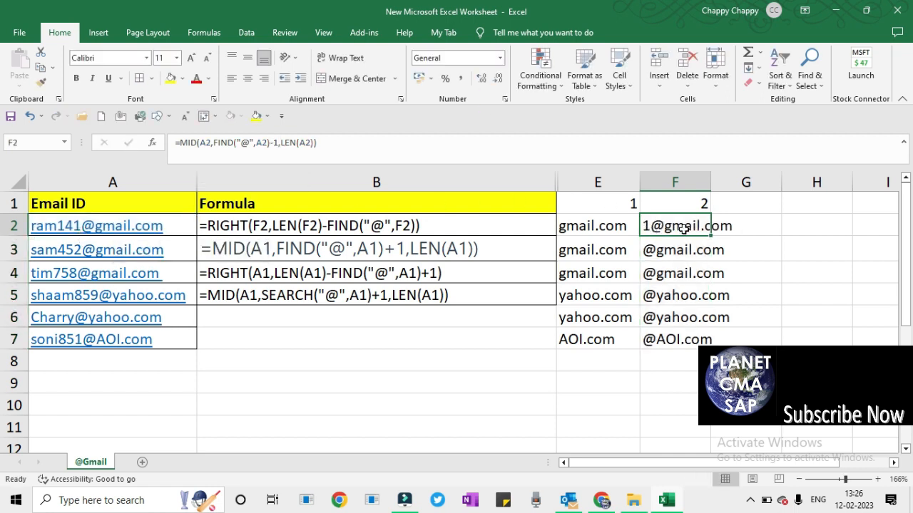
double_click(711, 235)
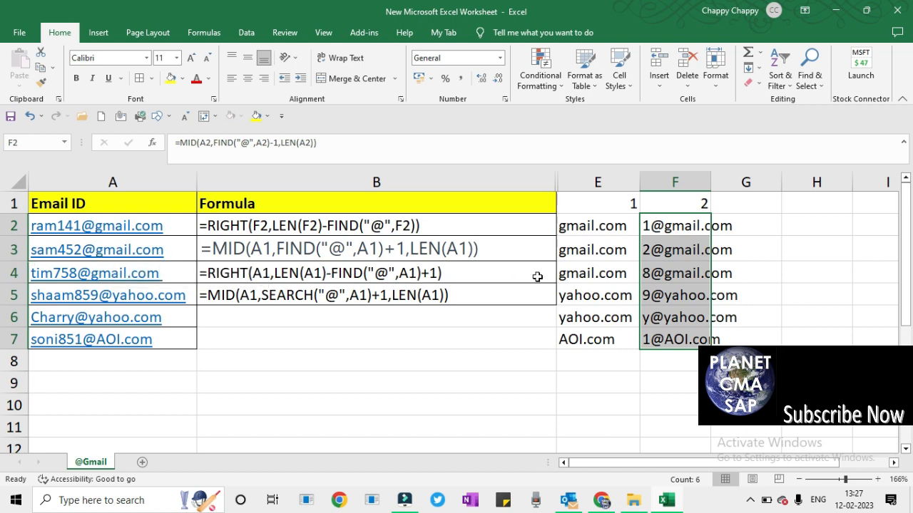
- Begin a RIGHT formula in G2 with A2 as the text and LEN(A2) minus as the start of the character count
left_click(733, 223)
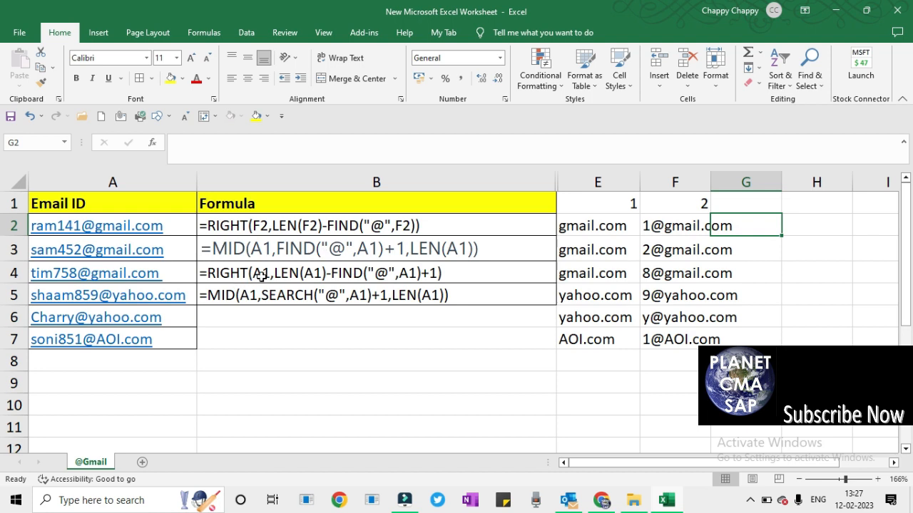
type("=RIGHT(")
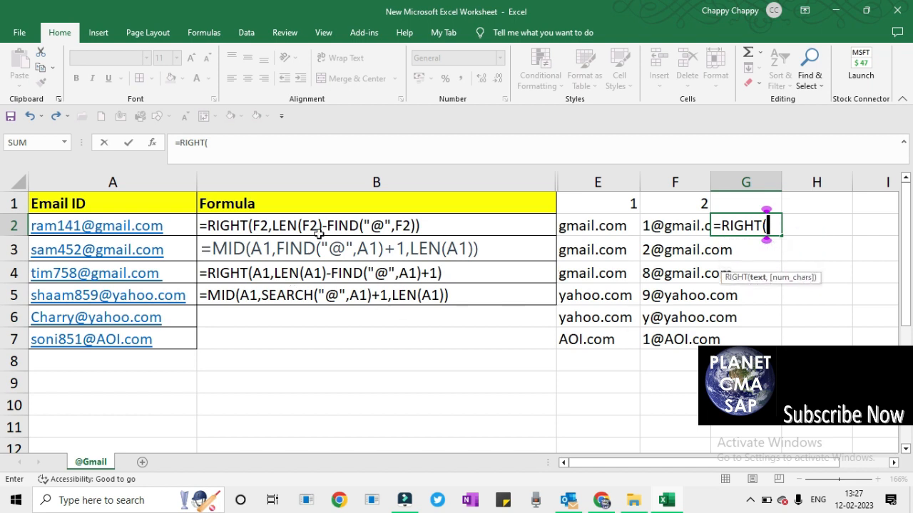
left_click(92, 226)
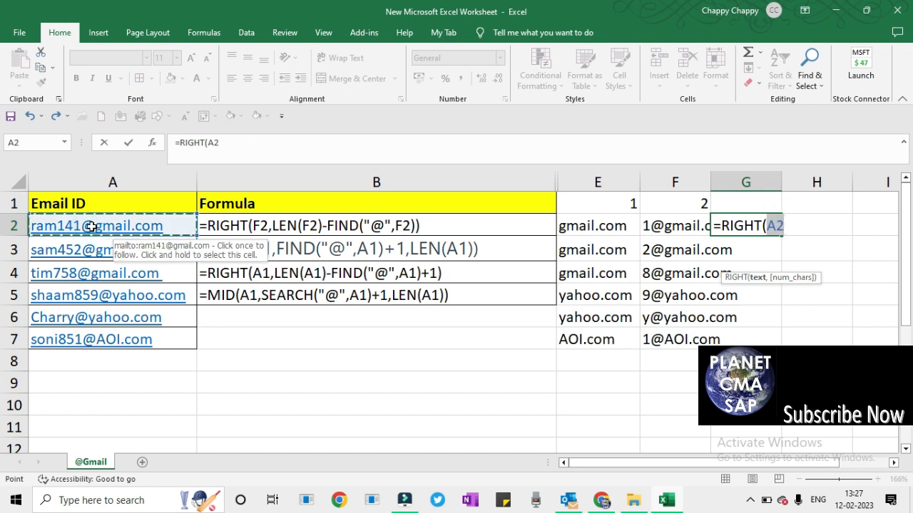
type(",")
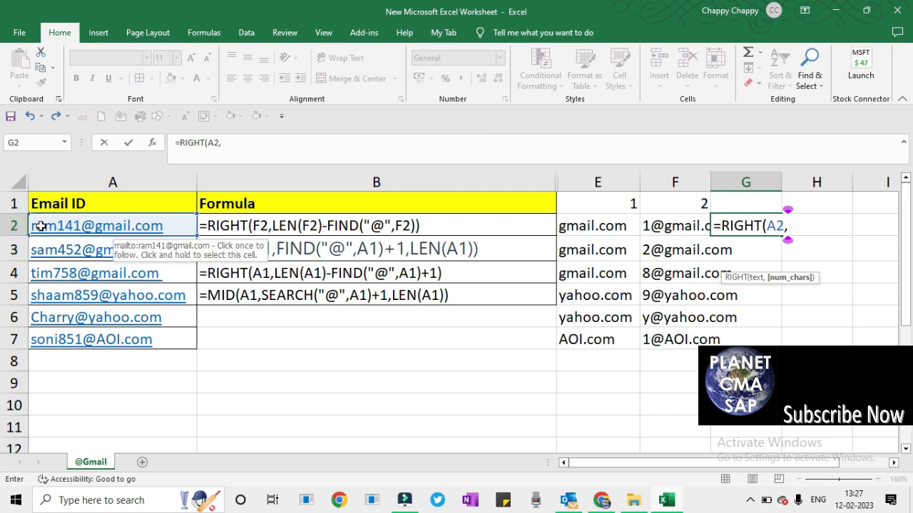
type("LEN")
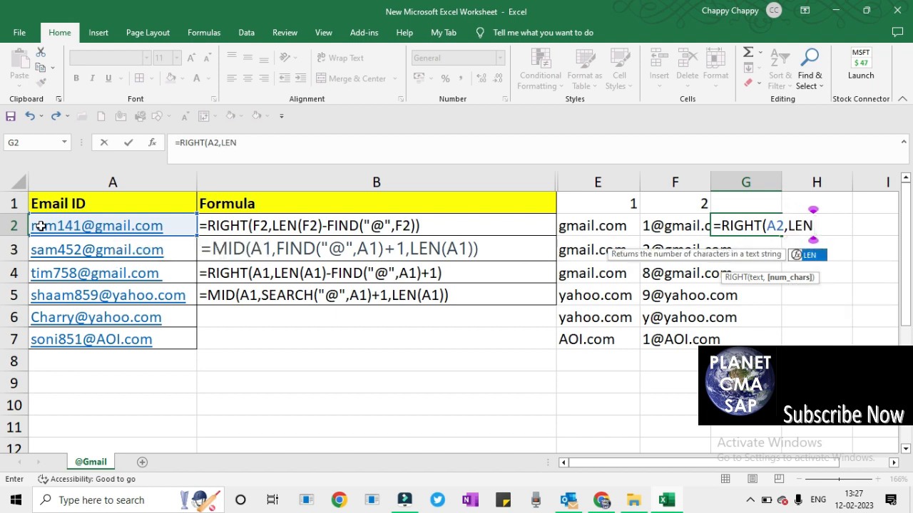
type("(")
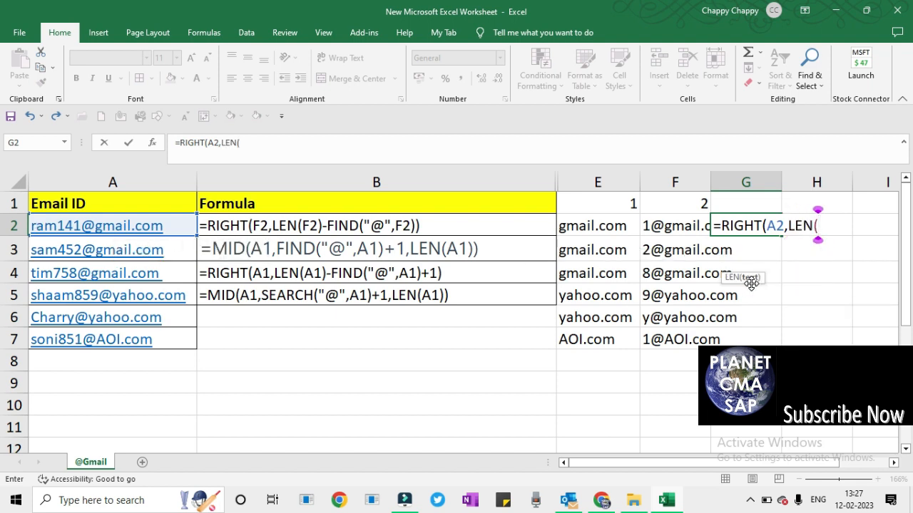
left_click_drag(750, 283, 840, 281)
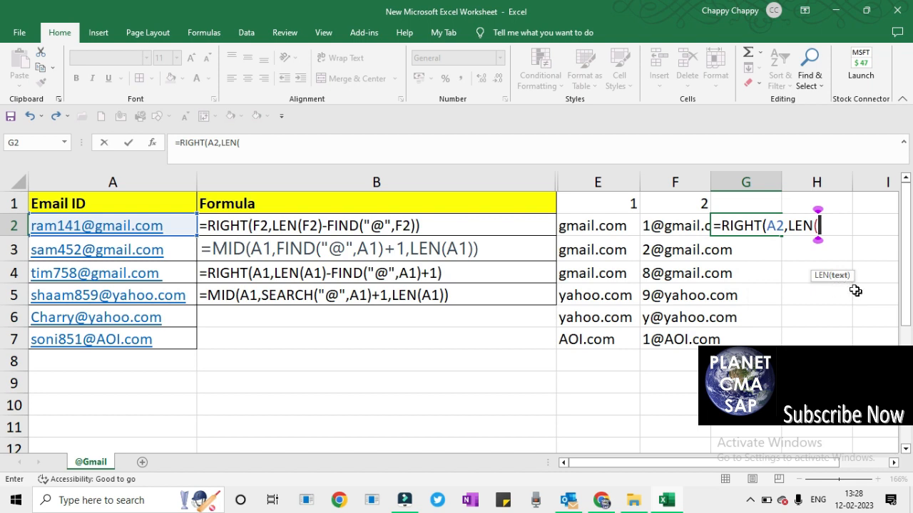
left_click(116, 225)
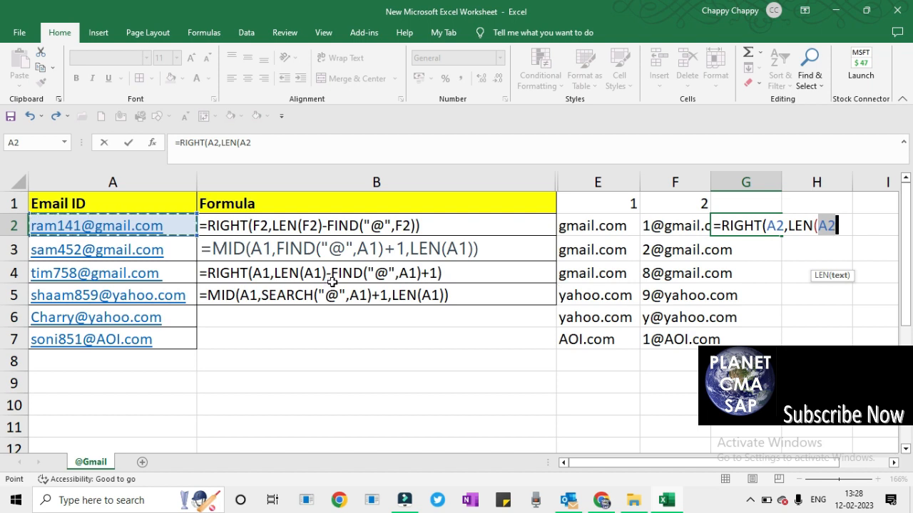
type(")")
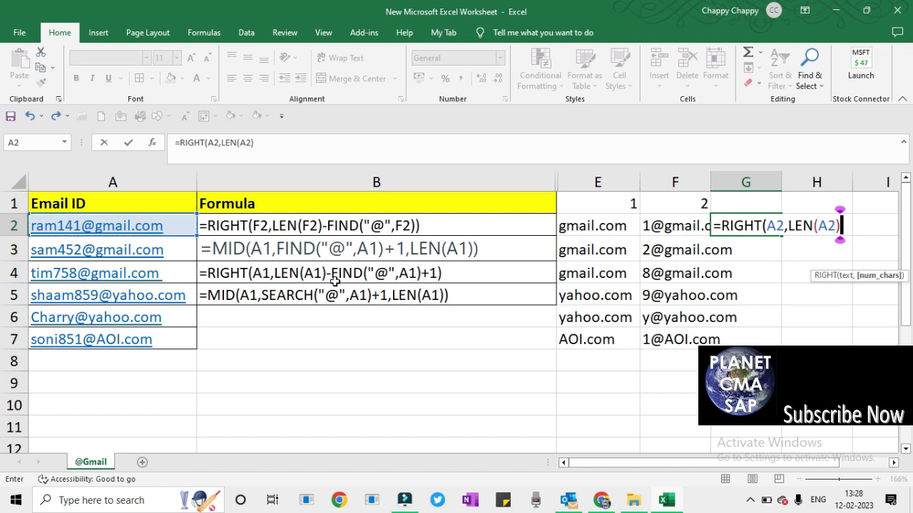
type("-")
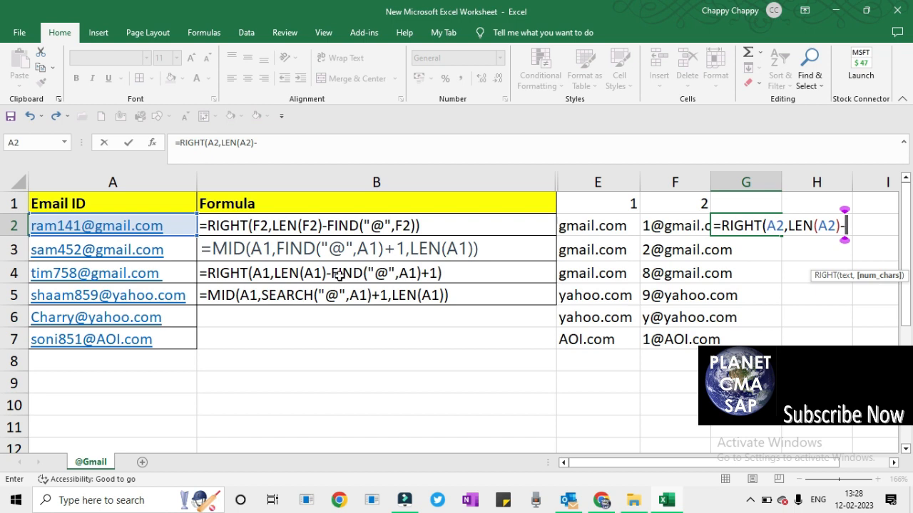
- Complete the G2 formula by subtracting FIND("@",A2,+1) and fill it down through G7
type("FIND(")
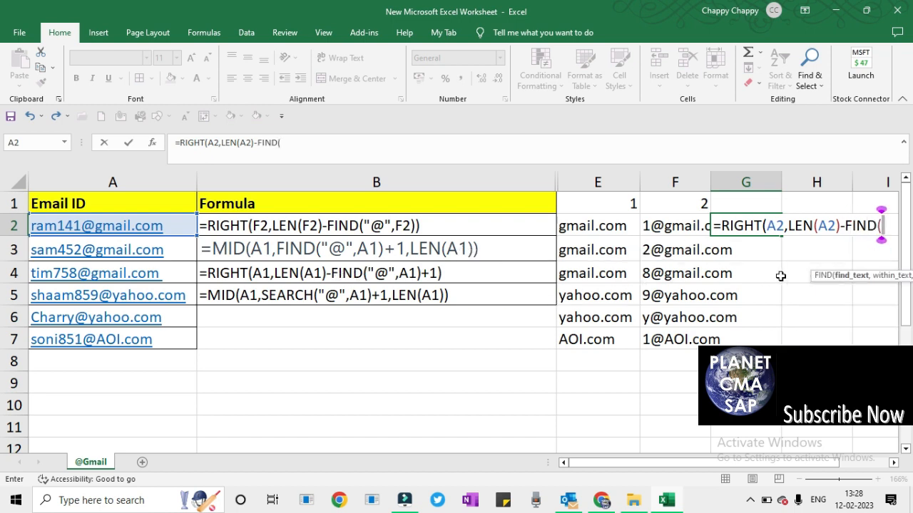
type("\"@")
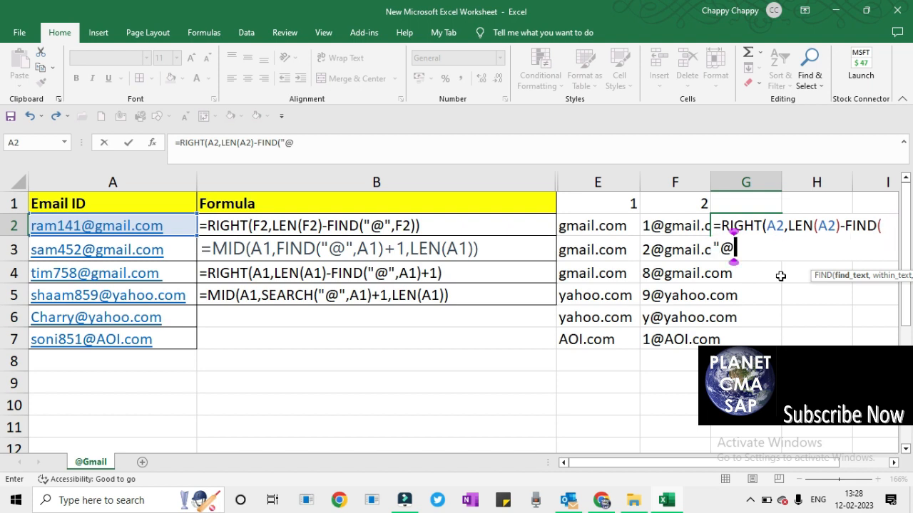
type("\"")
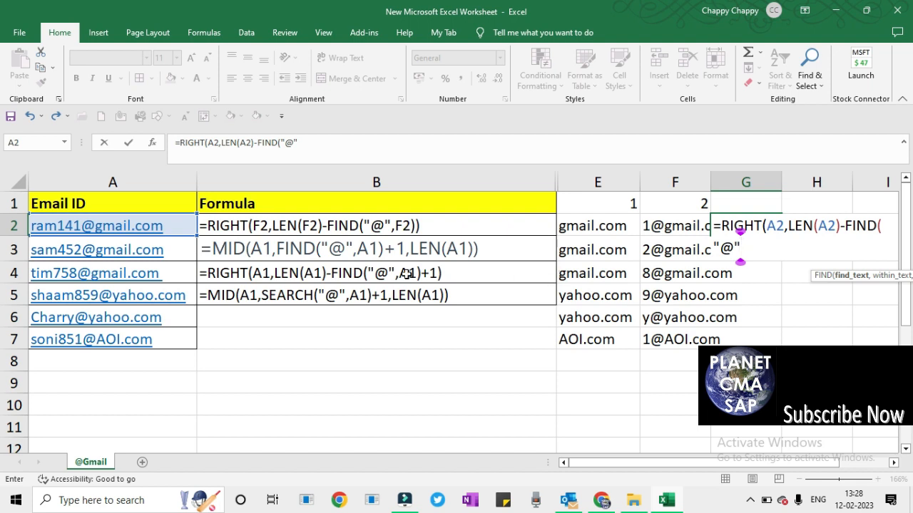
type(",")
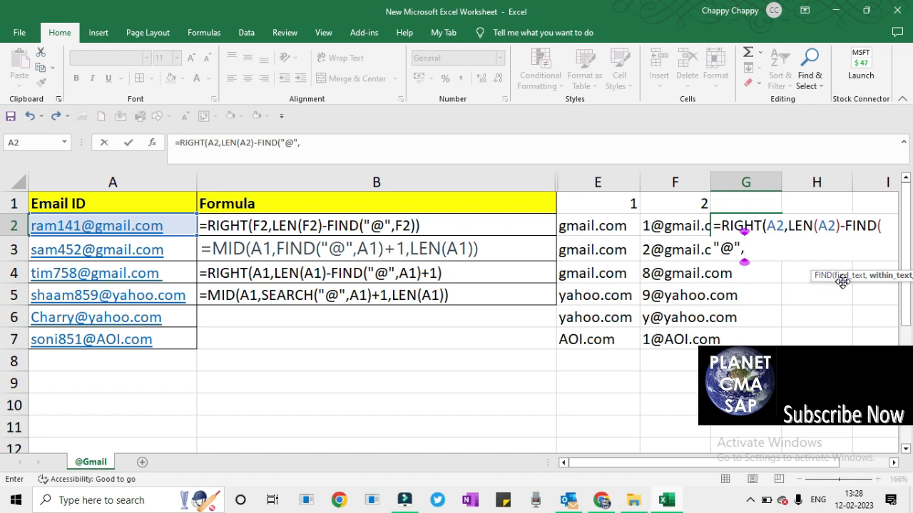
left_click_drag(839, 282, 838, 306)
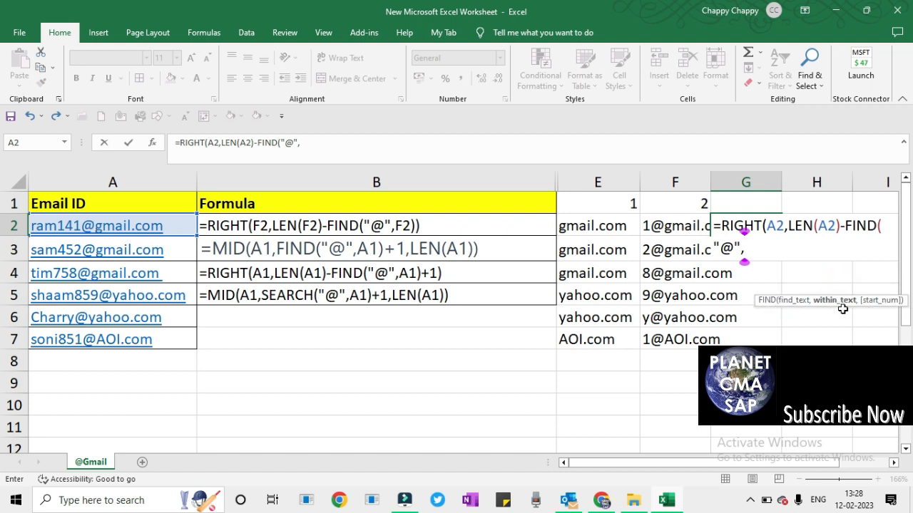
left_click(124, 224)
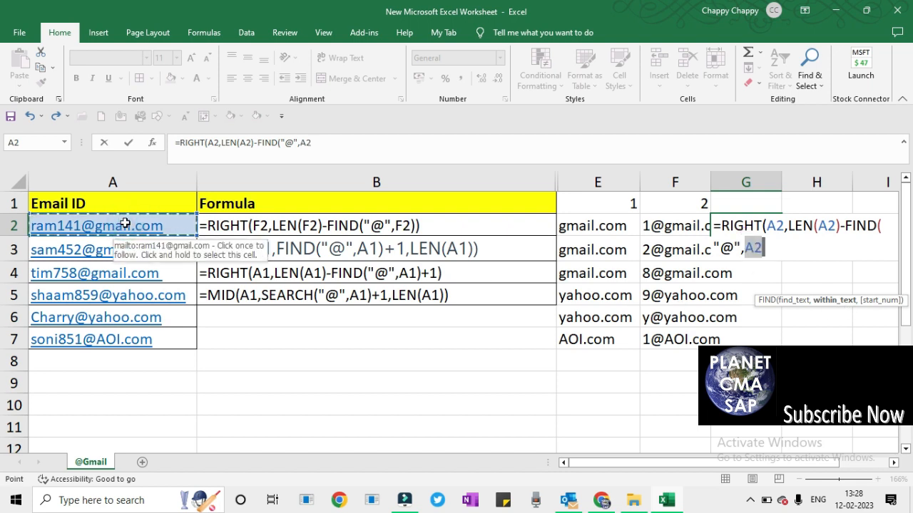
type(",")
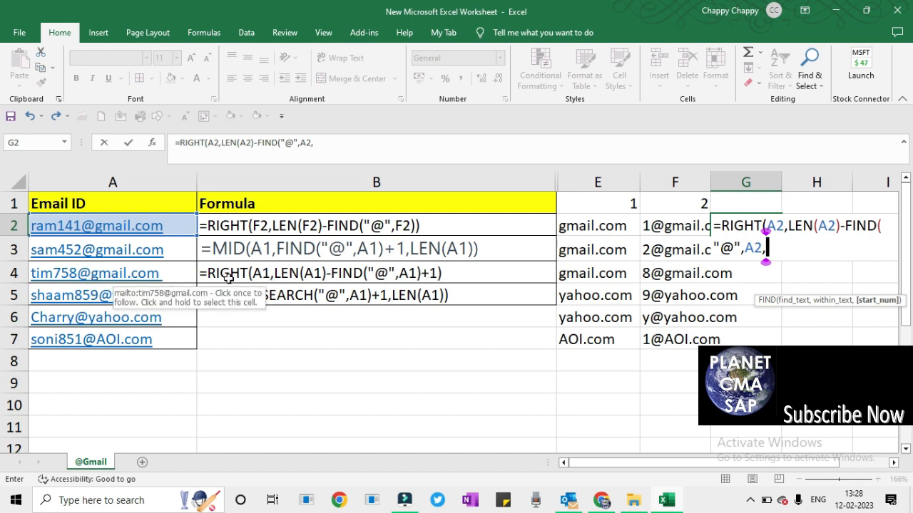
type("+1")
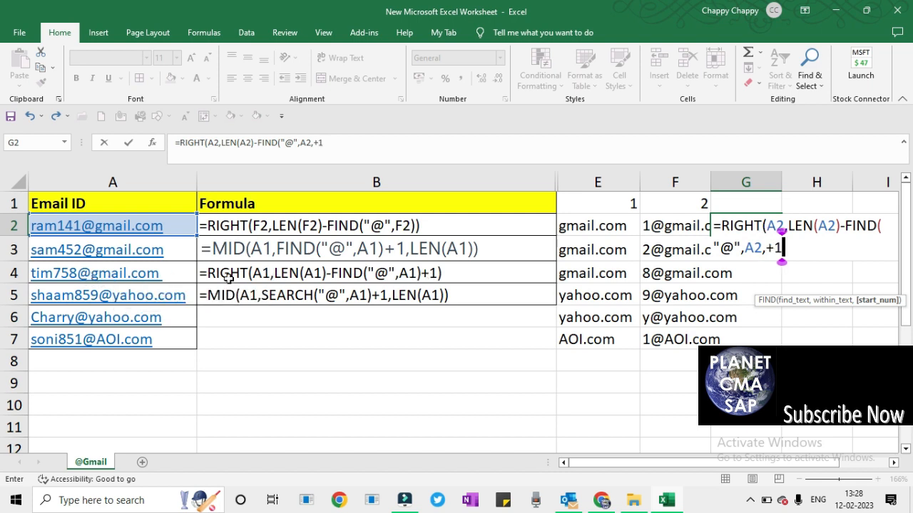
type(")")
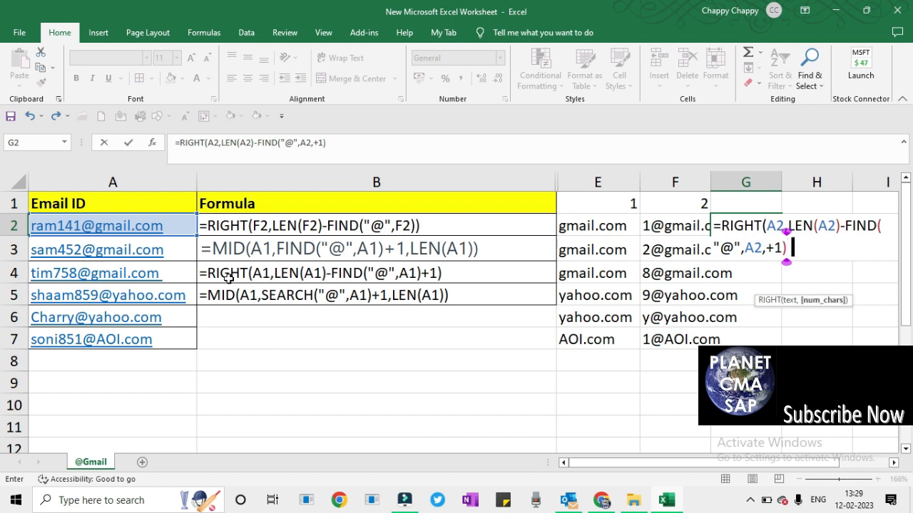
key("Return")
key("Up")
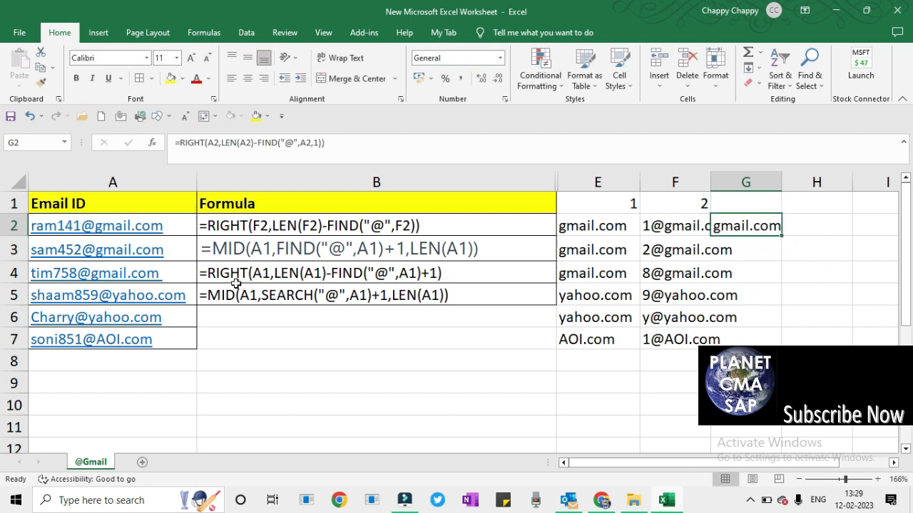
double_click(782, 238)
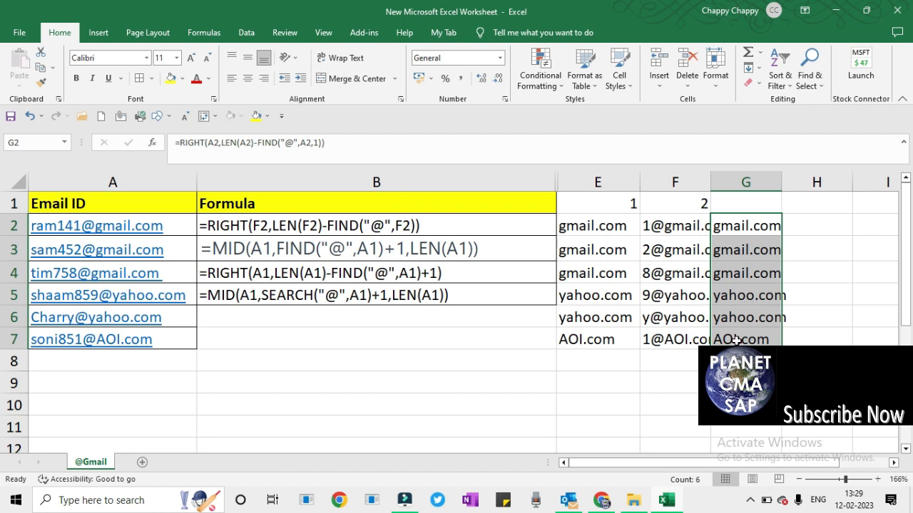
- Enter the number 3 as the column header in G1
key("Up")
type("3")
key("Return")
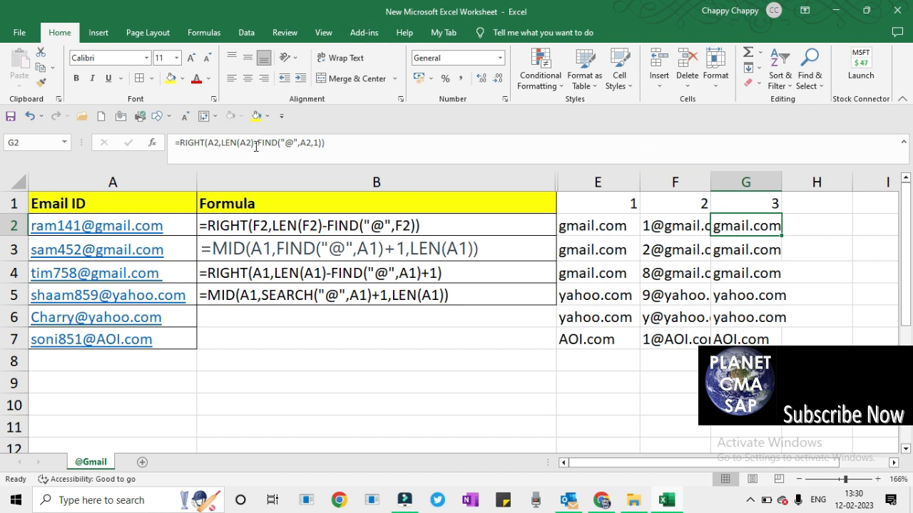
- Re-enter 1 as FIND's start number in the G2 formula and fill the formula down through G7
double_click(315, 143)
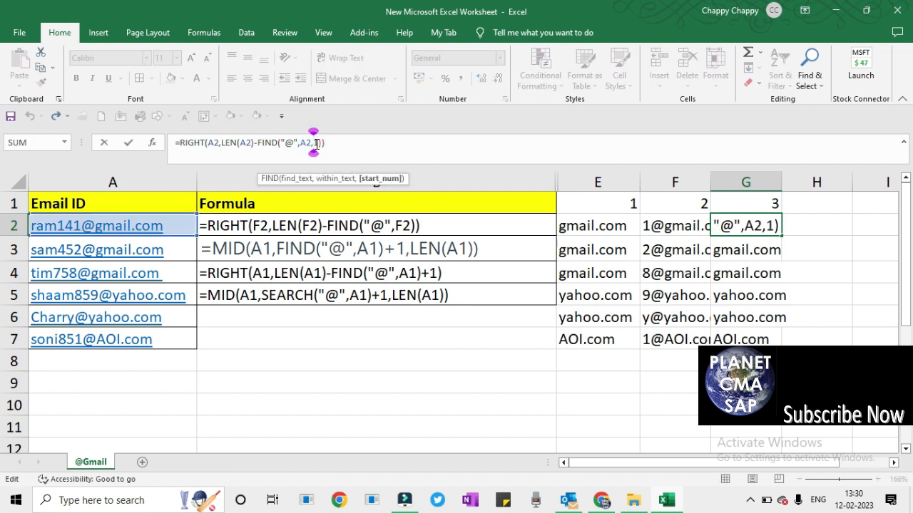
type("1")
key("Return")
key("Up")
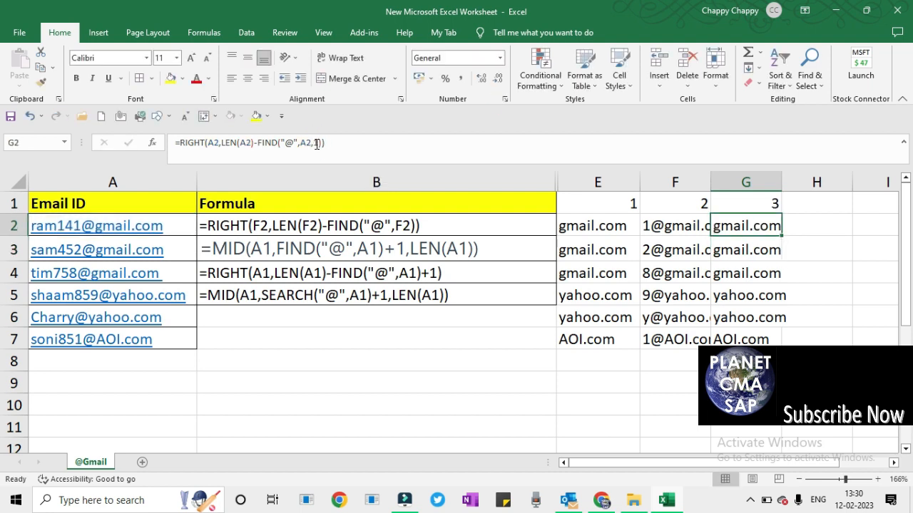
double_click(784, 239)
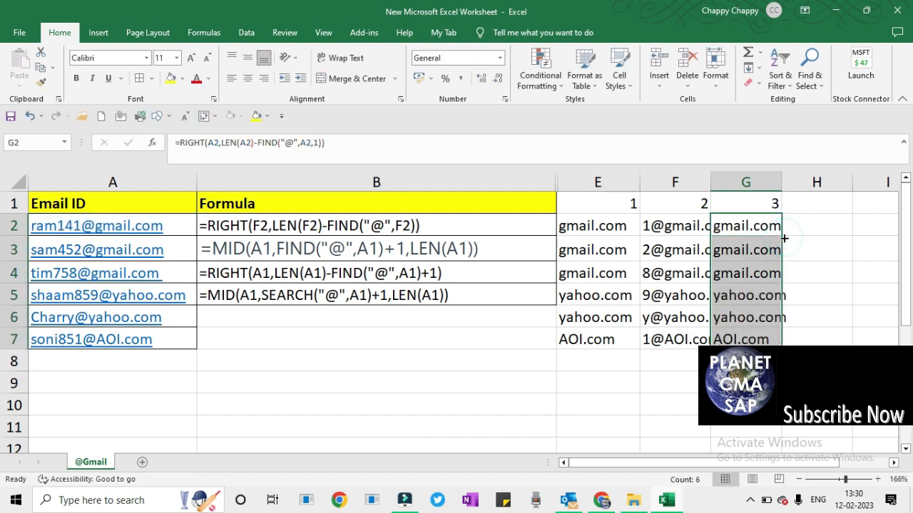
- Set FIND's start number in the G2 RIGHT formula to -1
double_click(316, 143)
type("-")
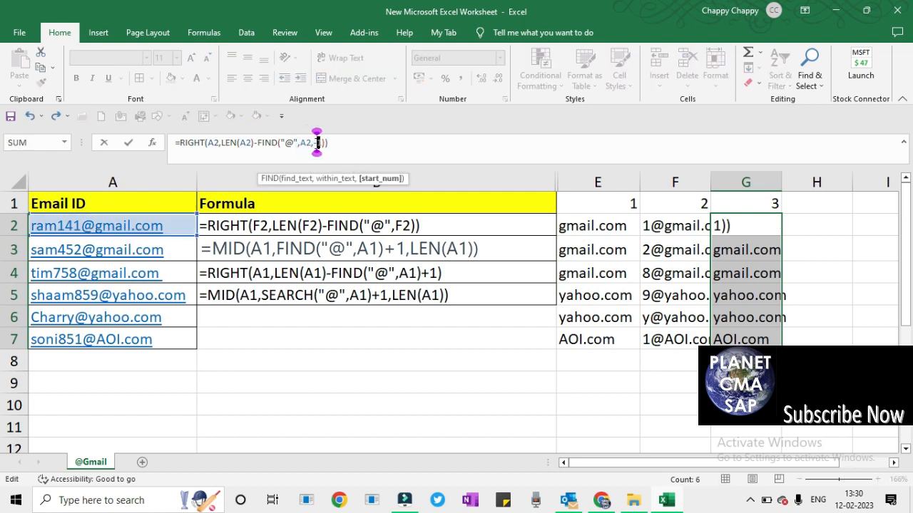
key("Return")
key("Up")
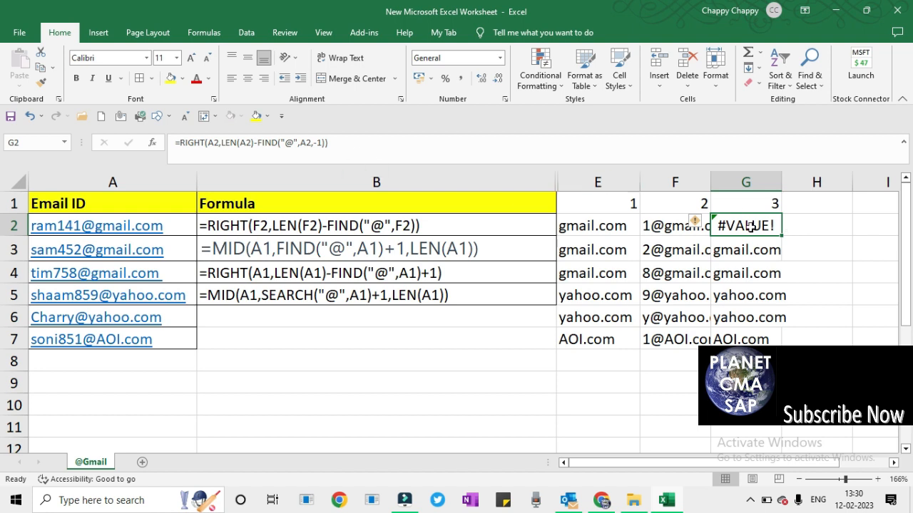
- Try *1 as FIND's start number in the G2 formula, and restore it to 1
left_click(318, 142)
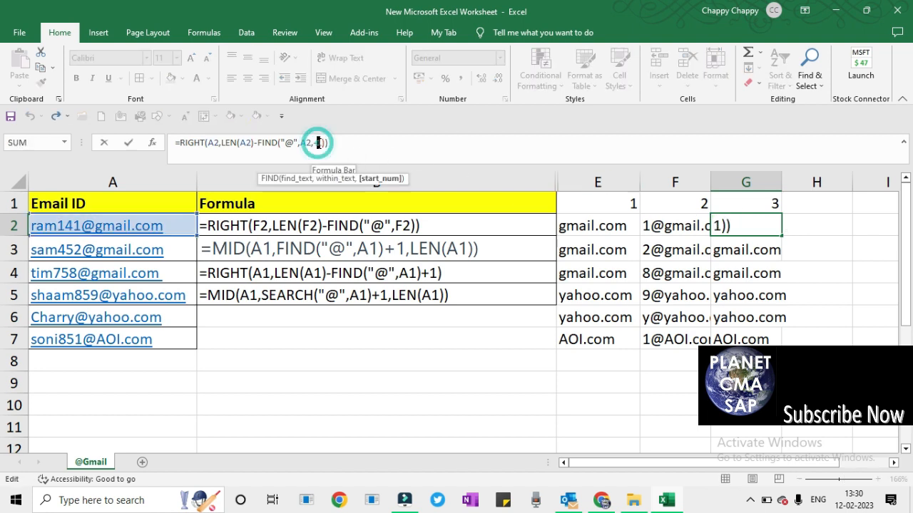
key("BackSpace")
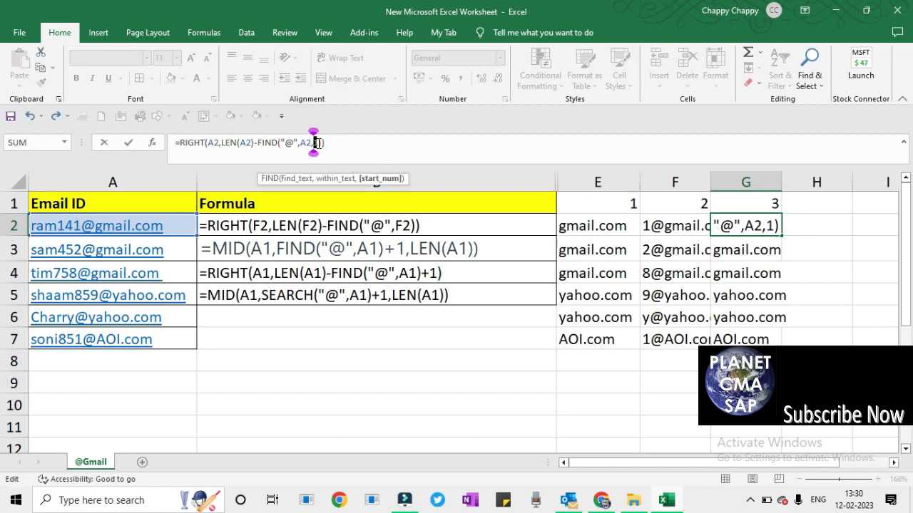
type("*")
key("Return")
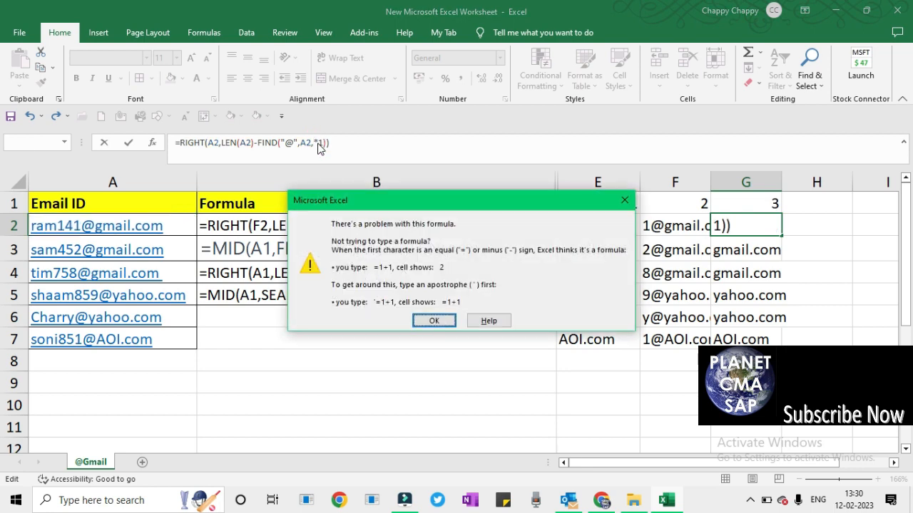
key("Return")
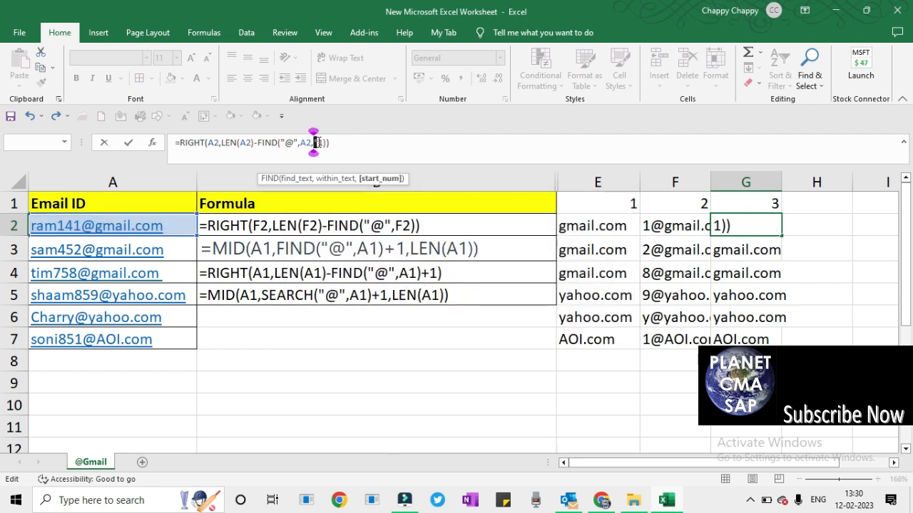
key("BackSpace")
key("Return")
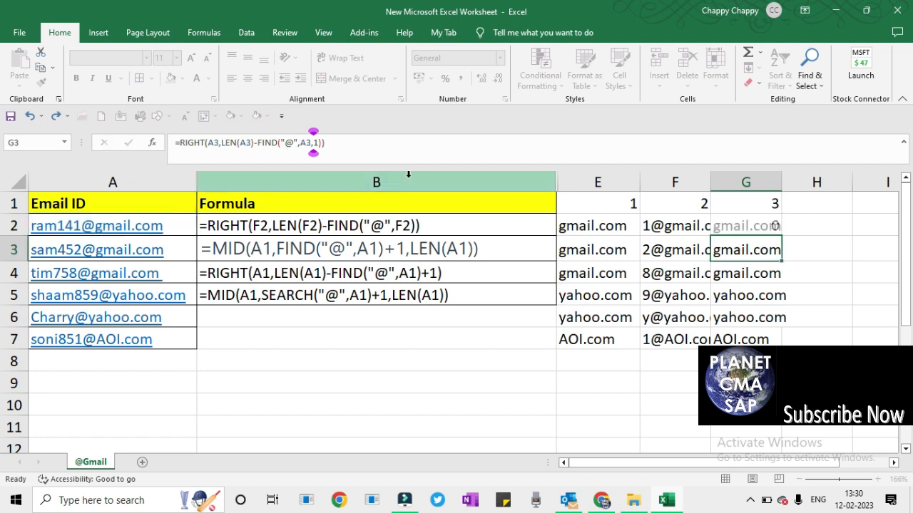
key("Up")
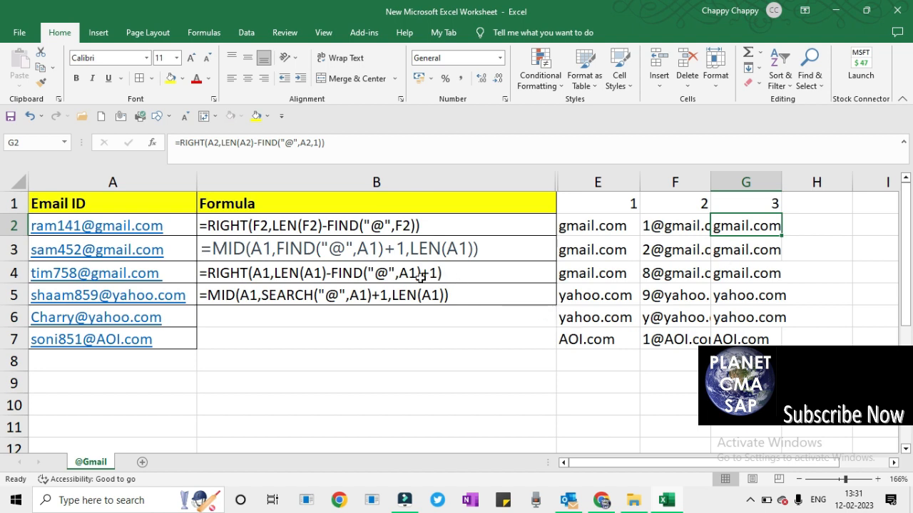
- Enter the number 4 as the column header in H1
left_click(812, 207)
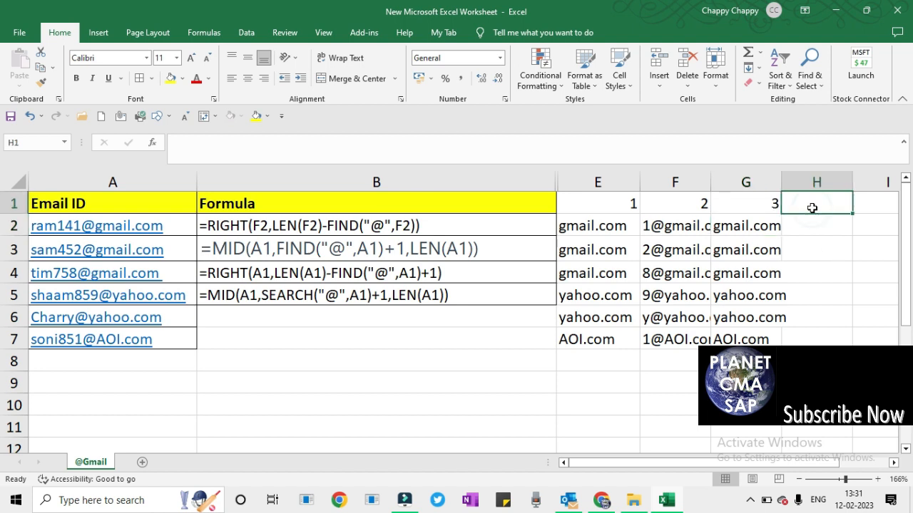
type("4")
key("Return")
key("Return")
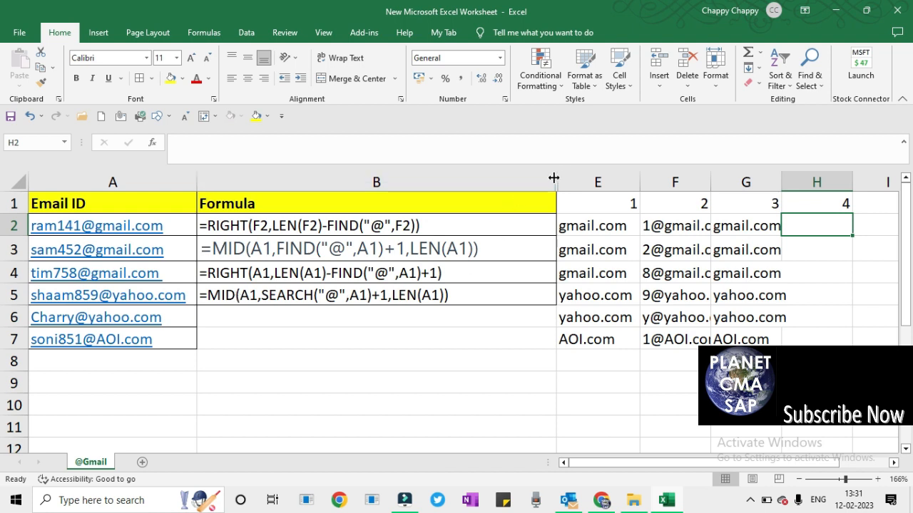
- Narrow column B to fit its formulas, and begin a MID formula in H2 with A2 as the text
left_click_drag(553, 178, 479, 181)
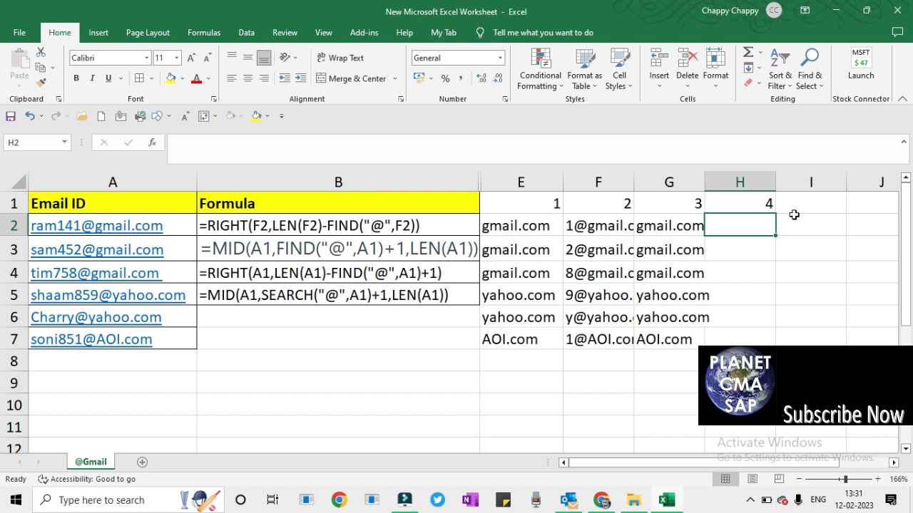
type("=")
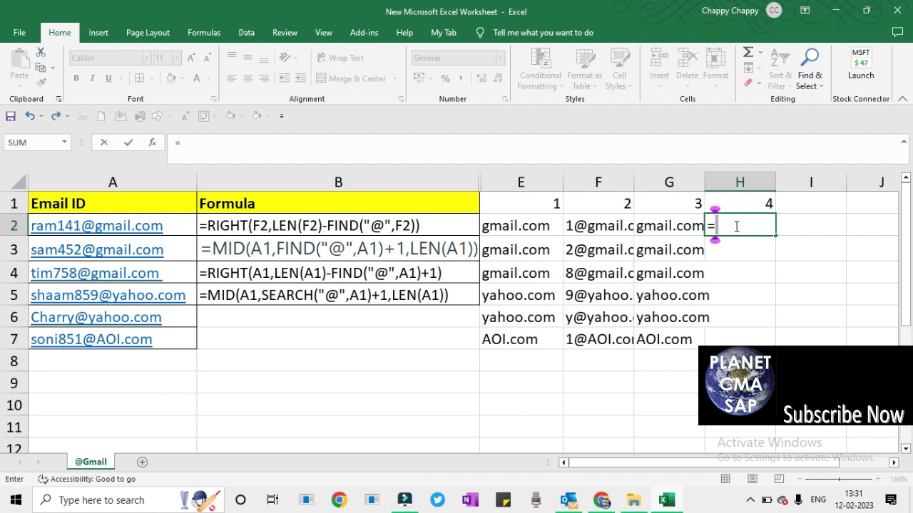
type("MID")
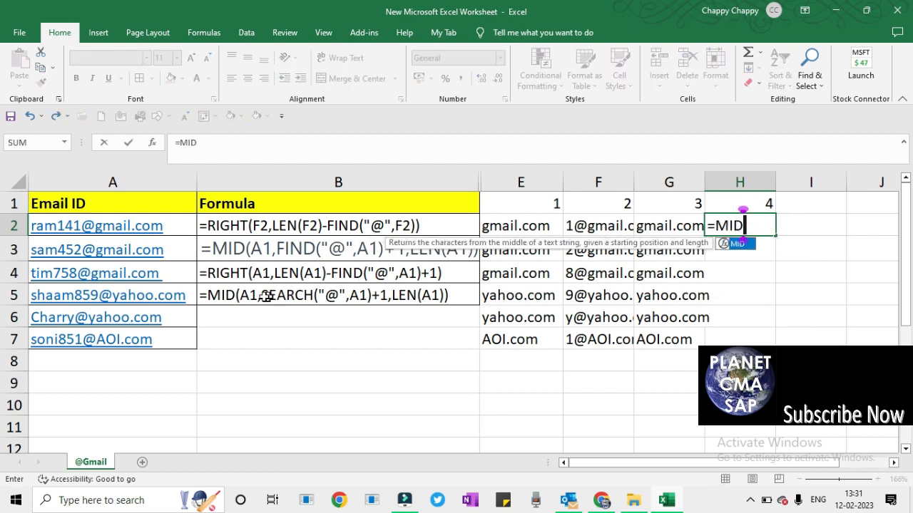
type("(")
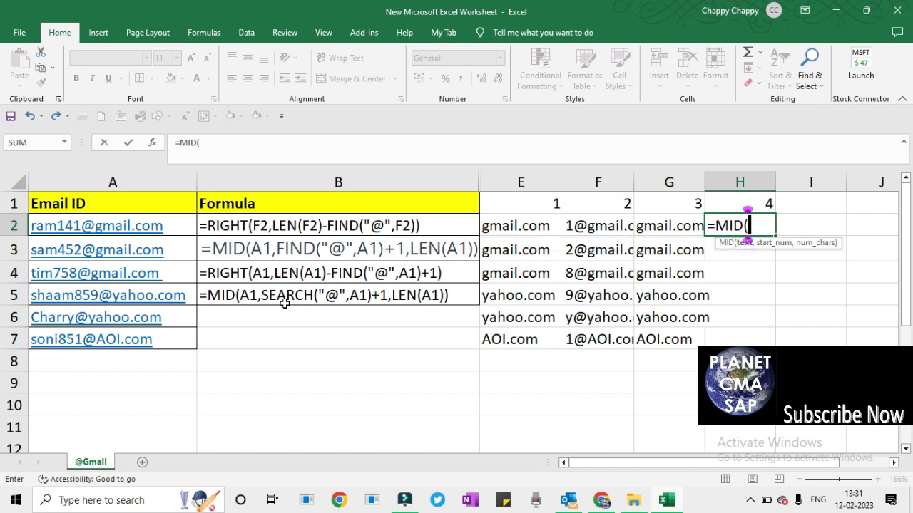
left_click_drag(816, 244, 821, 303)
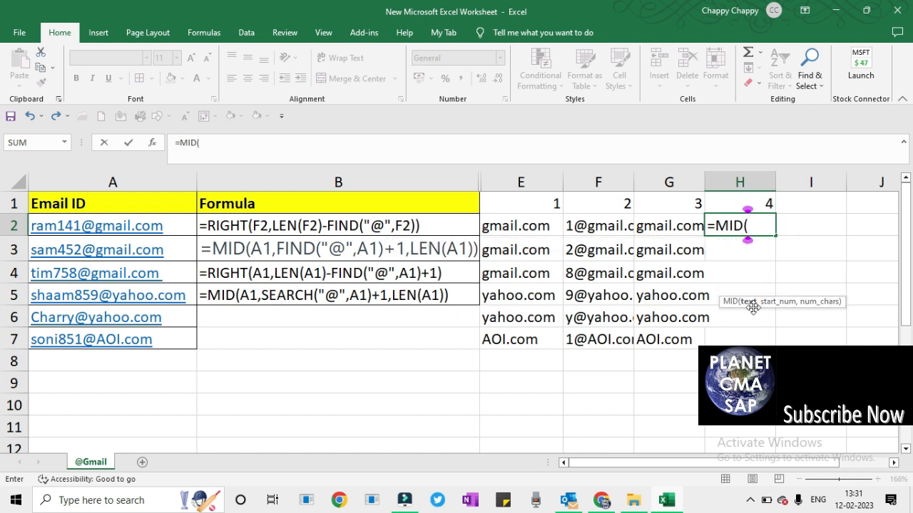
left_click(91, 230)
type(",")
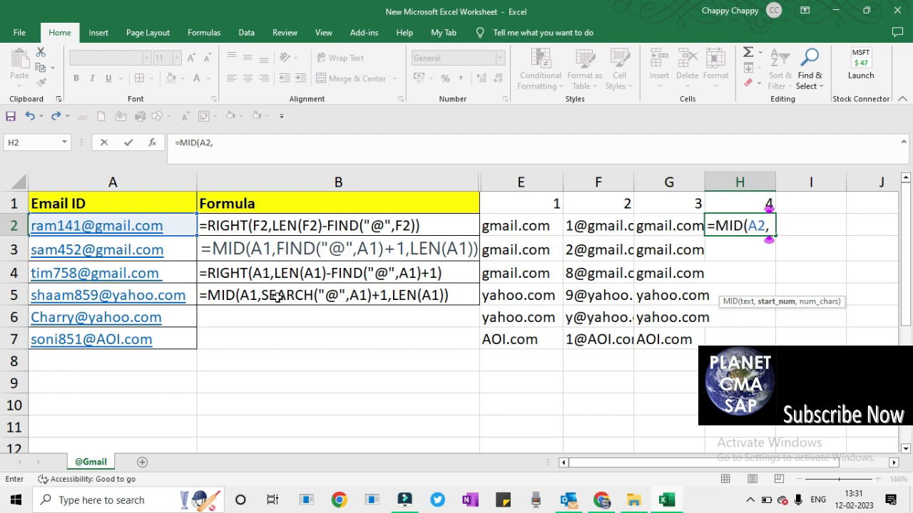
- Enter SEARCH("@",A2)+1 as the start number of the MID formula in H2
type("SE")
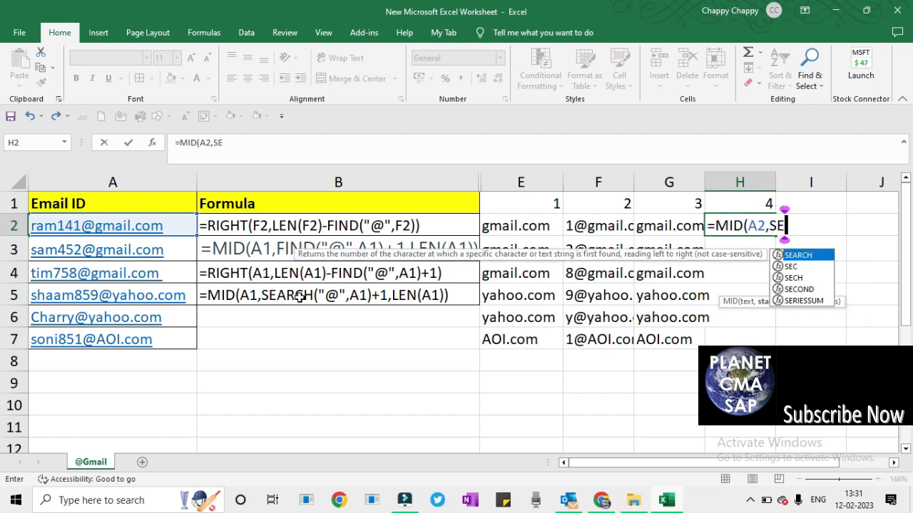
type("ARCH(")
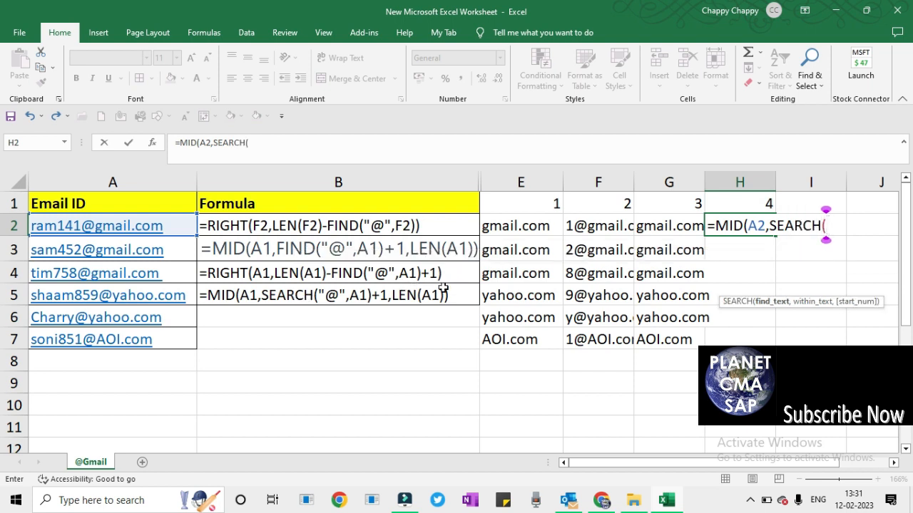
type("\"")
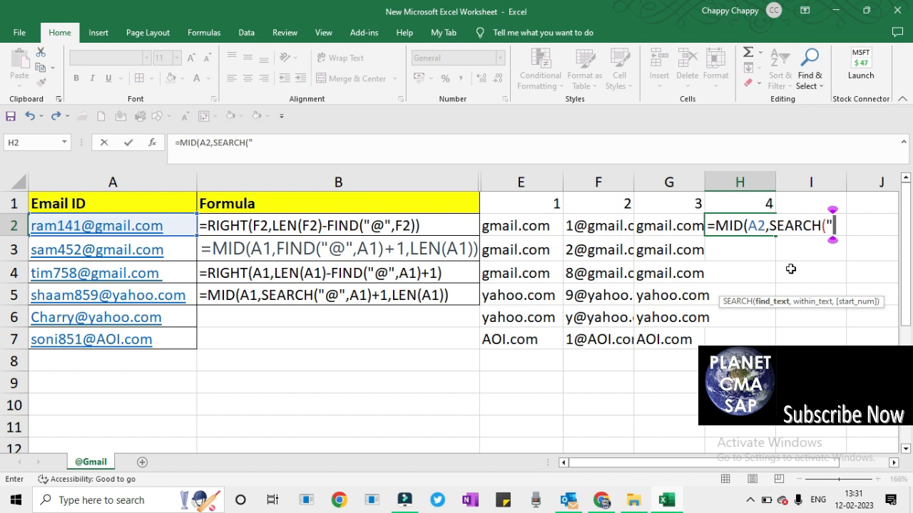
type("a")
key("BackSpace")
type("@\",")
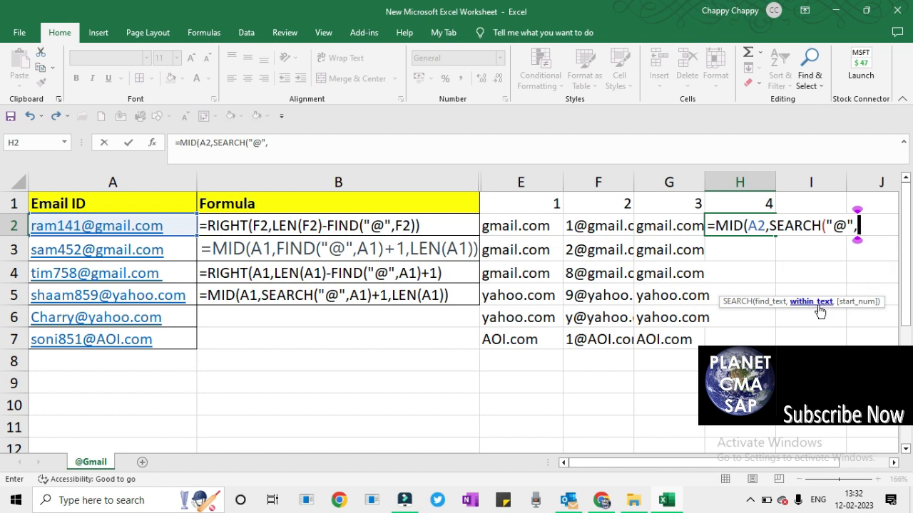
left_click(120, 220)
type(",")
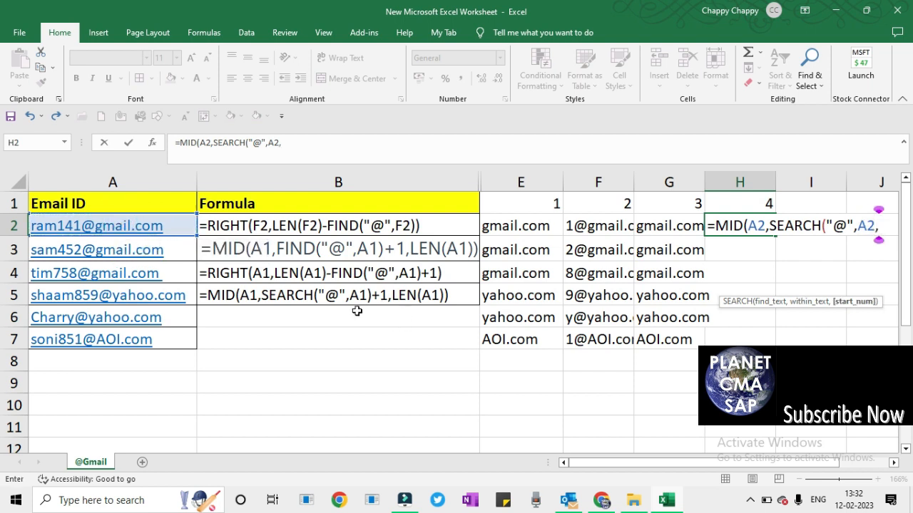
key("BackSpace")
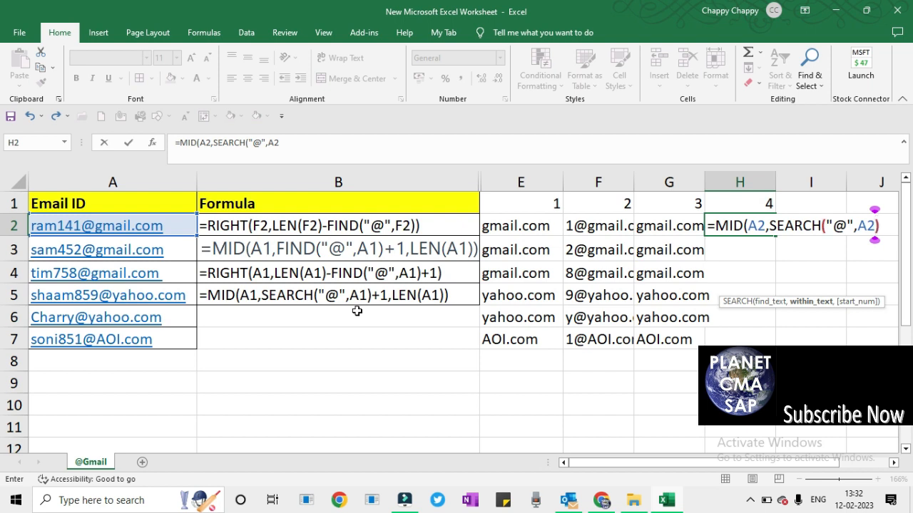
type(")+")
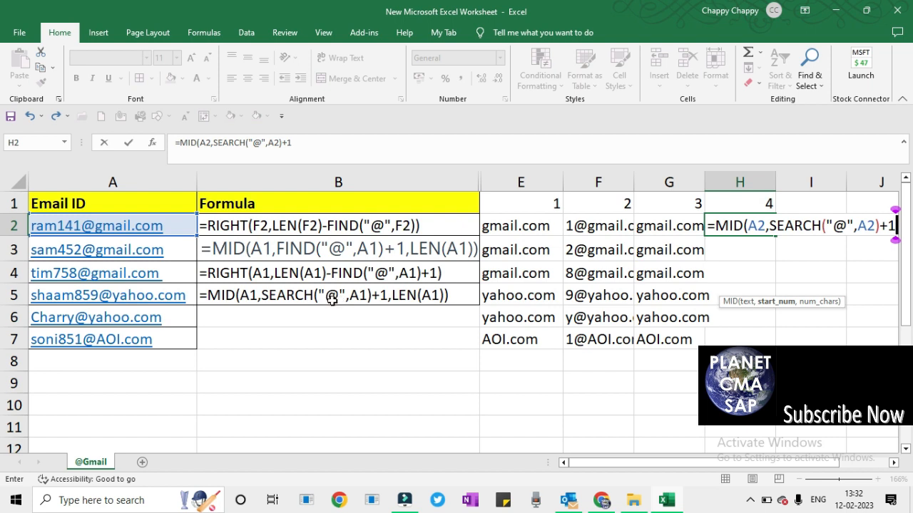
type("1,")
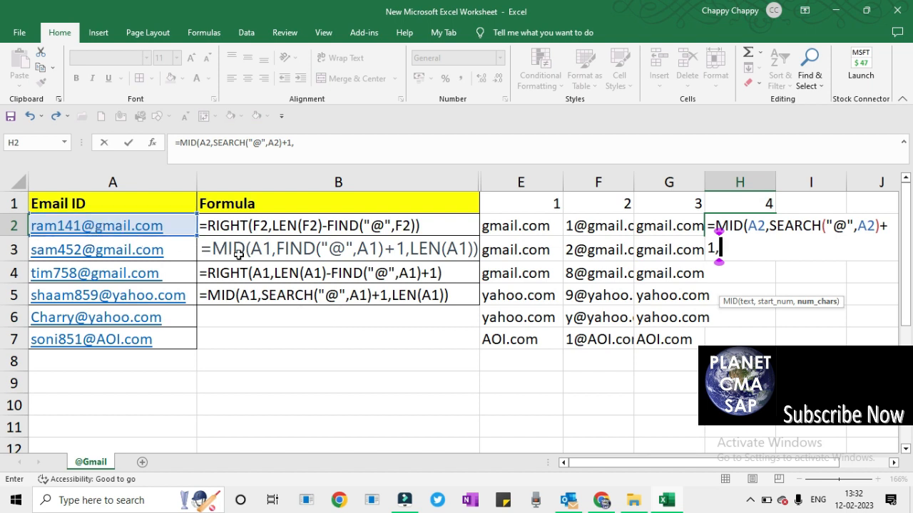
- Complete the H2 MID formula with LEN(A2) as the number of characters
type("LEN(")
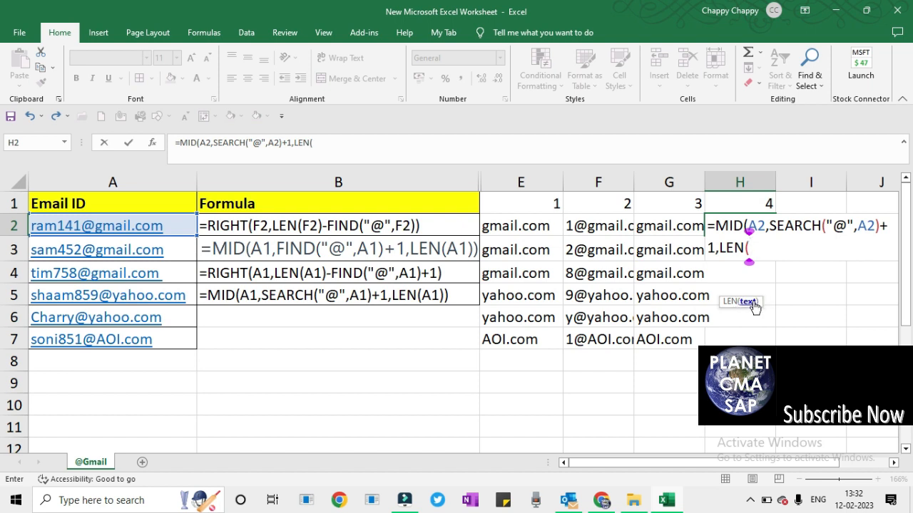
left_click(113, 225)
type("))")
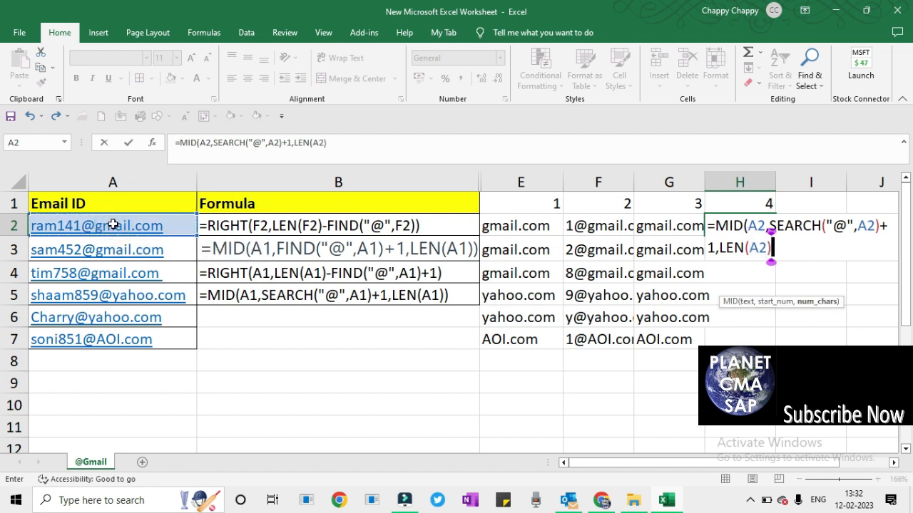
key("Return")
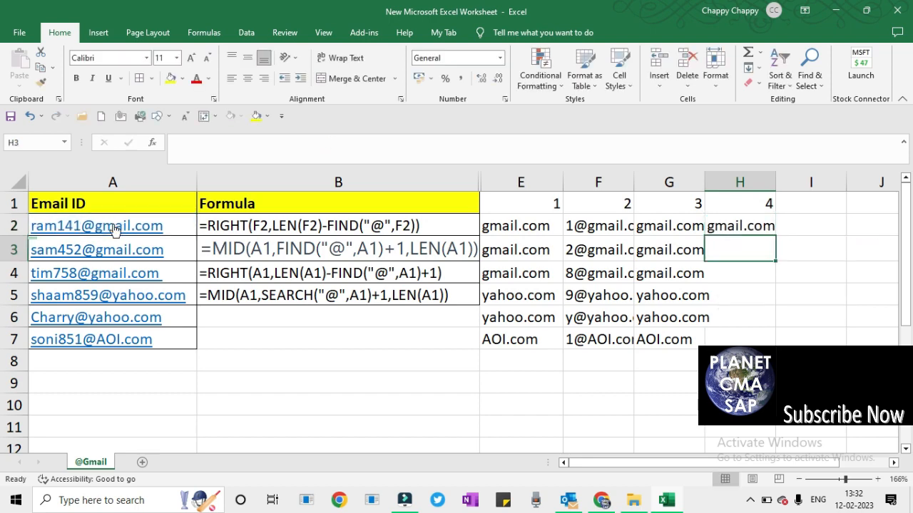
- Fill the H2 formula down through H7 and compare the copies with the listed MID/SEARCH formula in B5
key("Up")
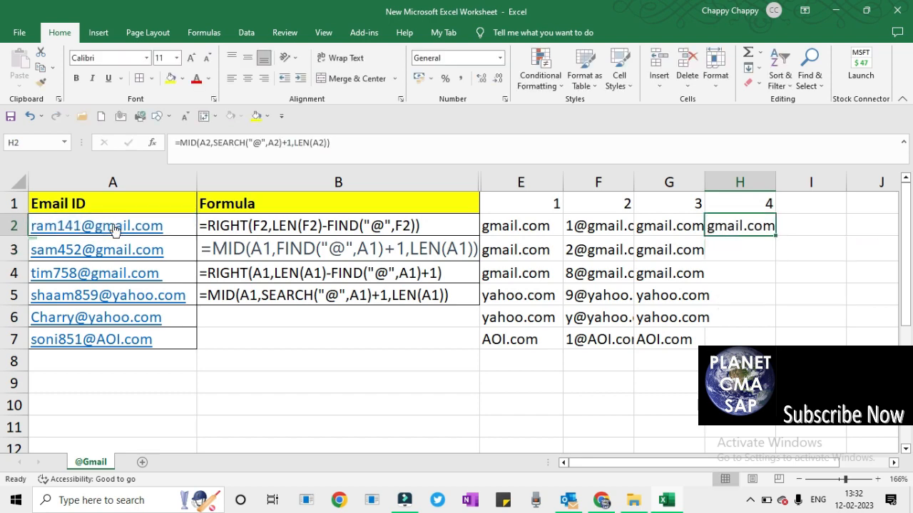
double_click(775, 236)
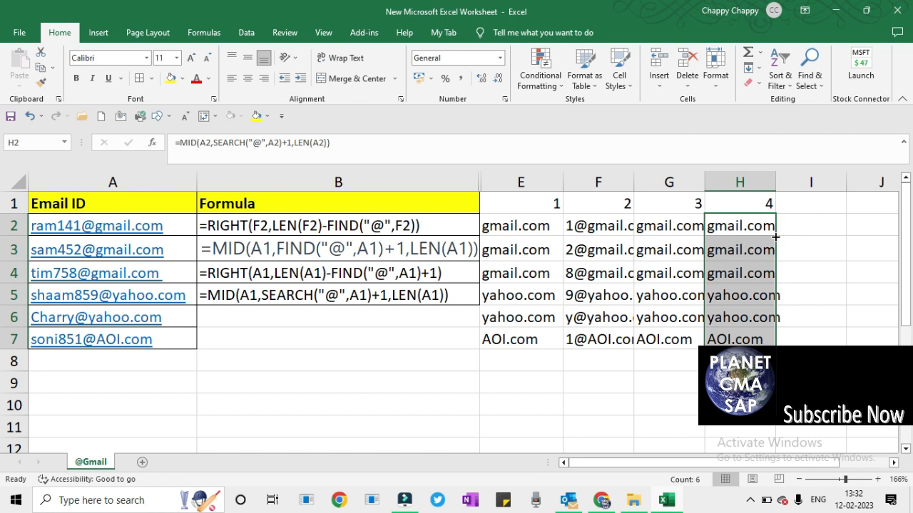
left_click(732, 313)
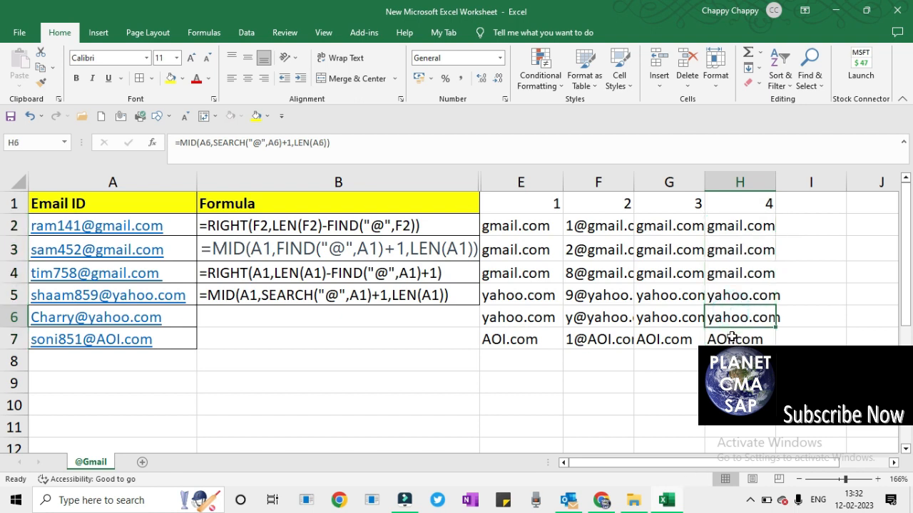
left_click(732, 338)
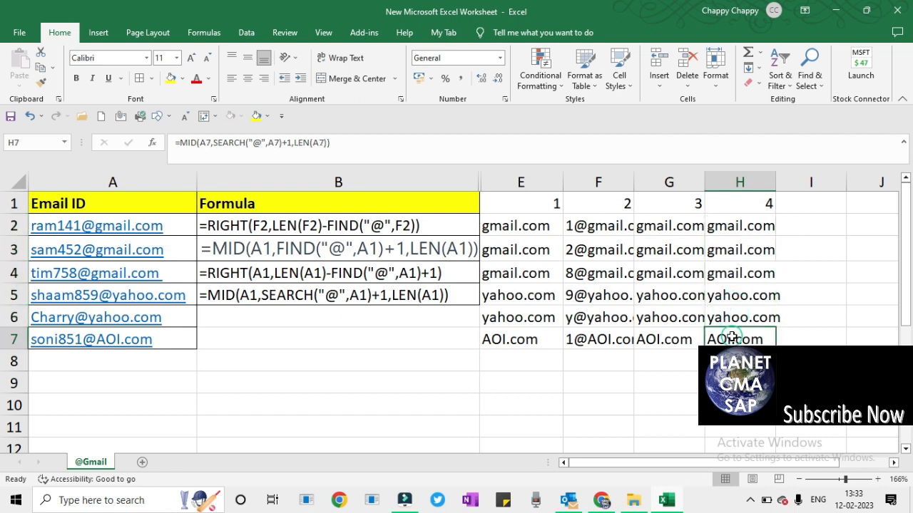
left_click(291, 294)
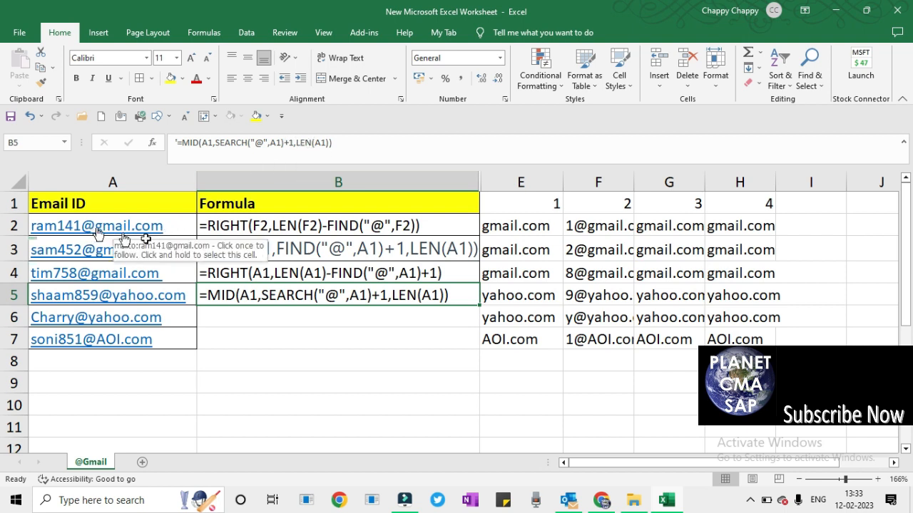
left_click(741, 339)
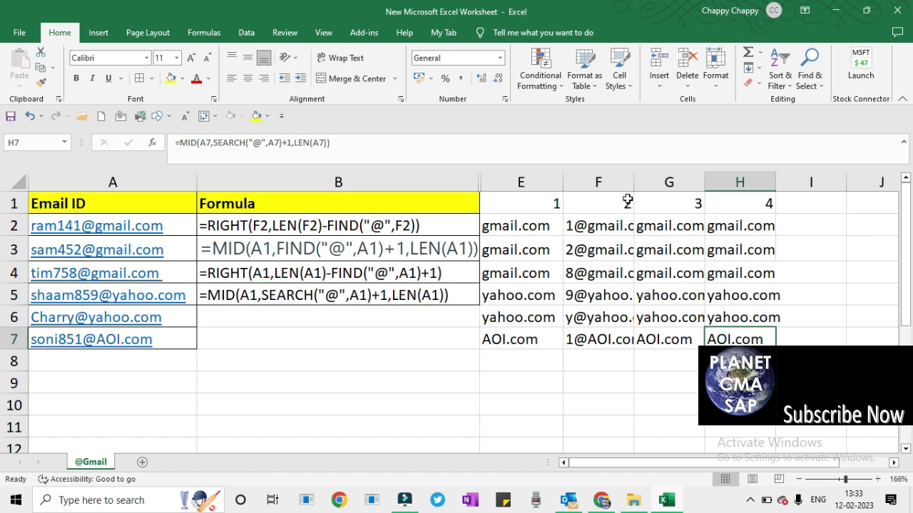
- Center the contents of E1:H7 both vertically and horizontally
left_click_drag(540, 206, 540, 214)
key("shift+Right")
key("shift+Right")
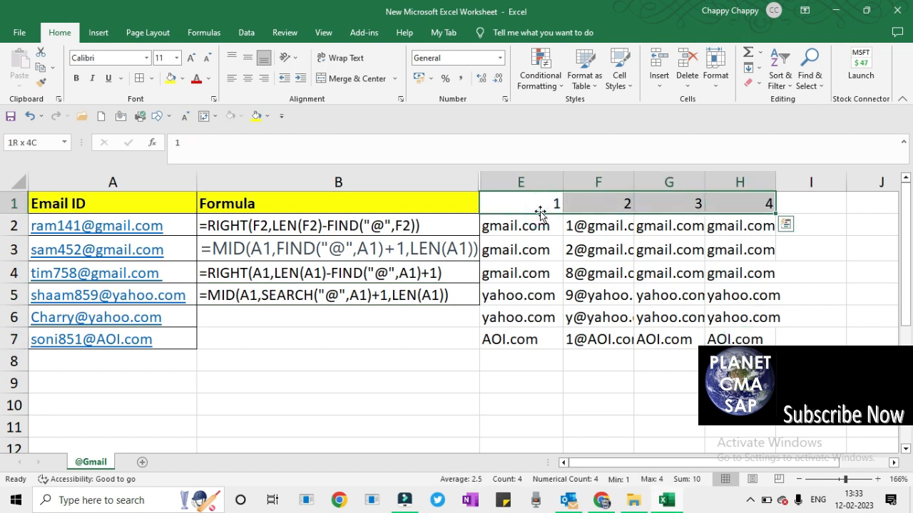
key("ctrl+shift+Down")
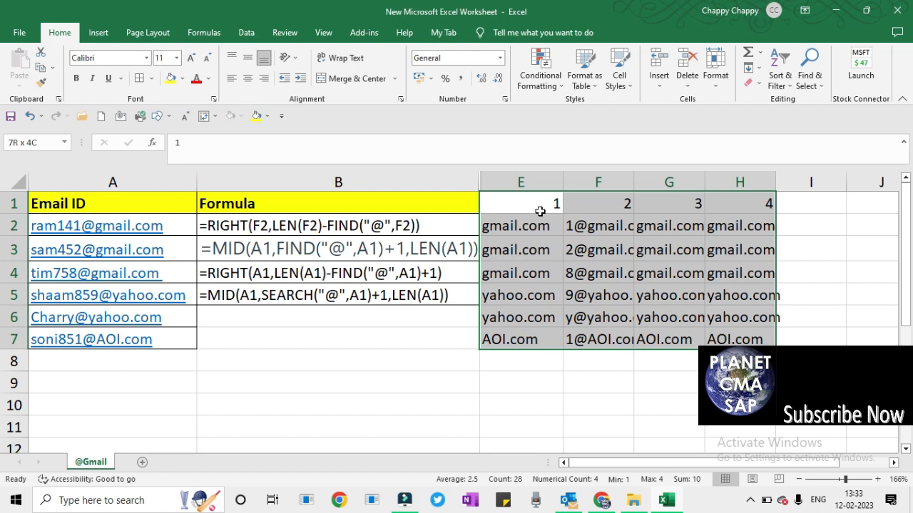
left_click(247, 57)
left_click(247, 78)
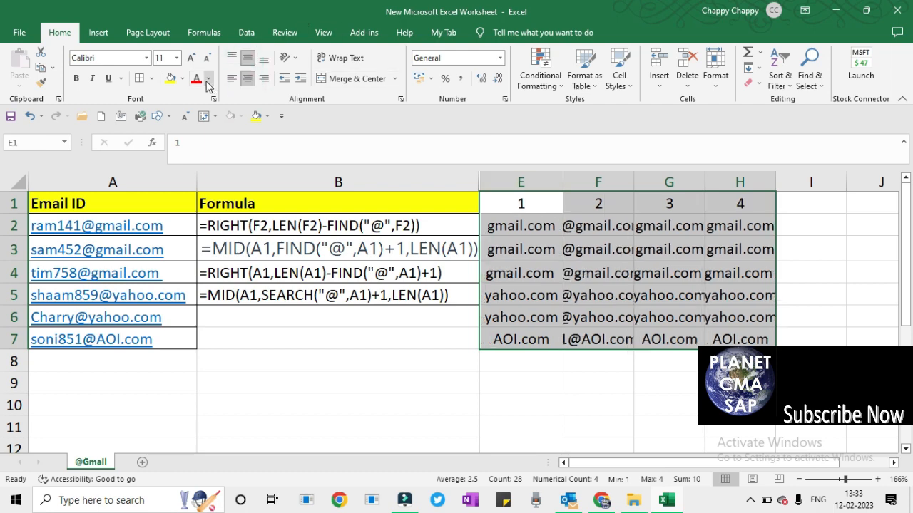
- Make the numbered headers in E1:H1 bold and give them a light green fill
left_click(548, 204)
key("shift+Right")
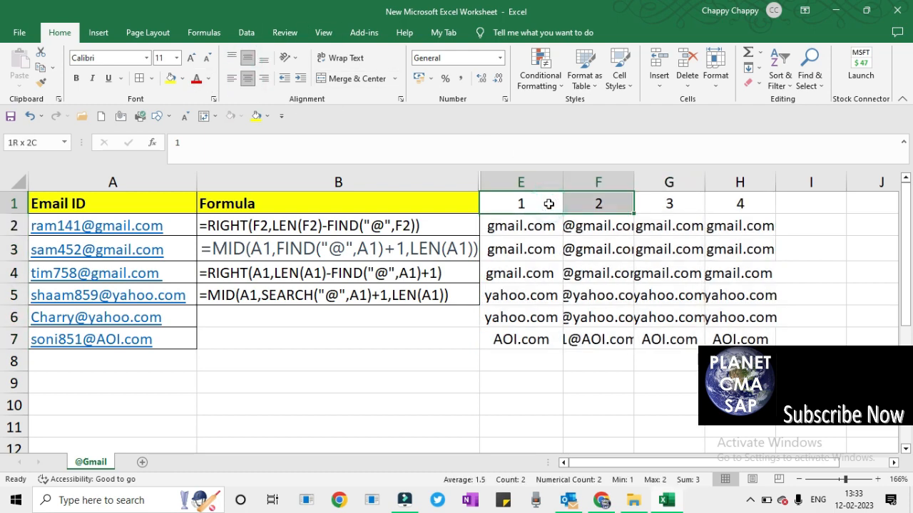
key("shift+Right")
key("shift+Right")
key("ctrl+b")
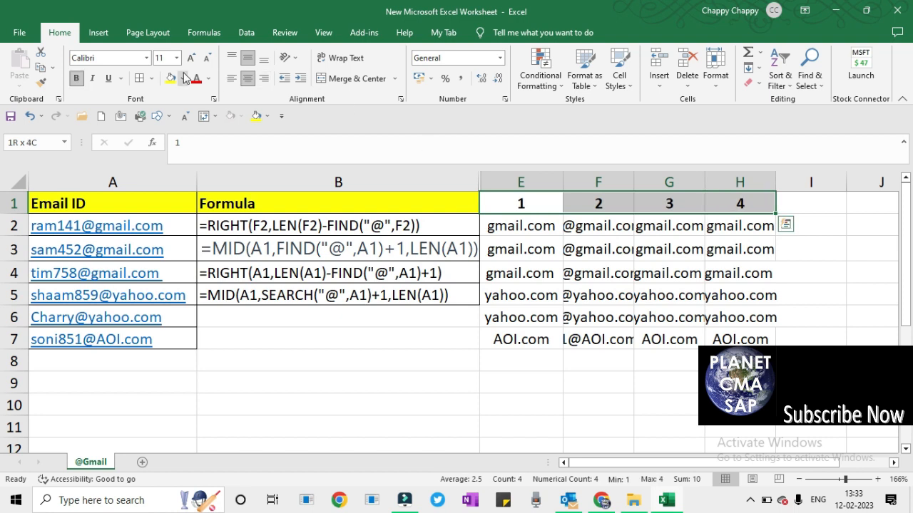
left_click(183, 79)
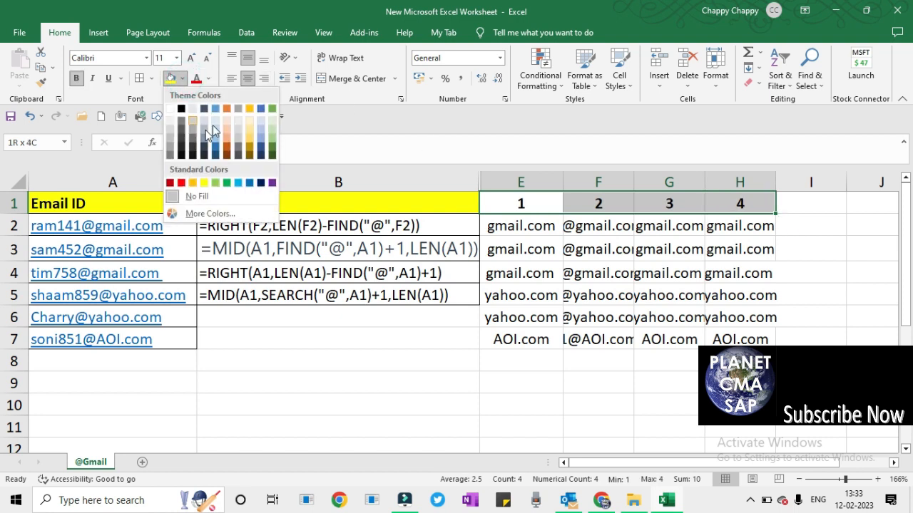
left_click(271, 137)
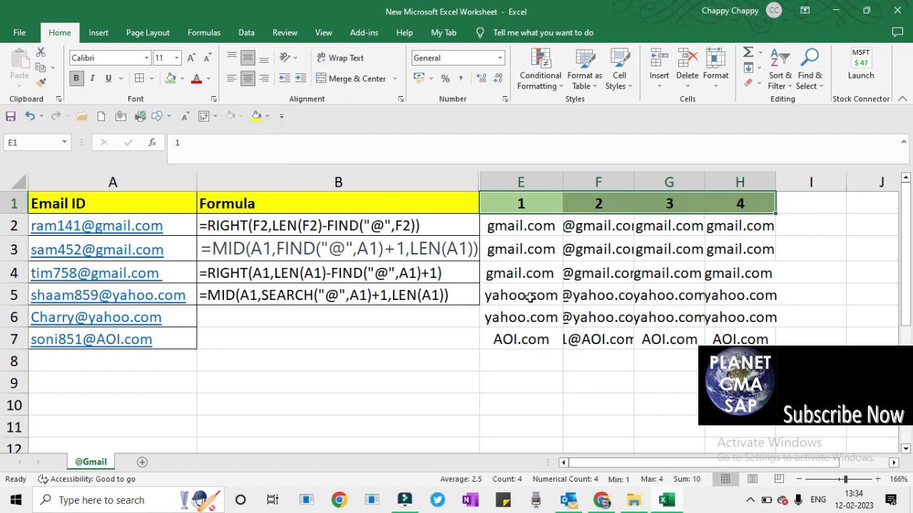
- Examine the column E cells from the header in E1 down to E7
key("Down")
key("Down")
key("Down")
key("Down")
key("Down")
key("Down")
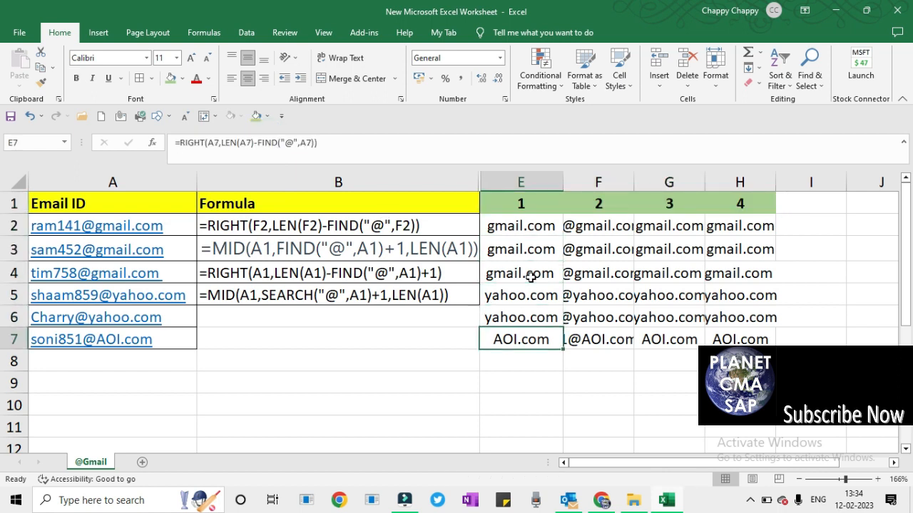
key("Up")
key("Up")
key("Up")
key("Up")
key("Up")
key("Up")
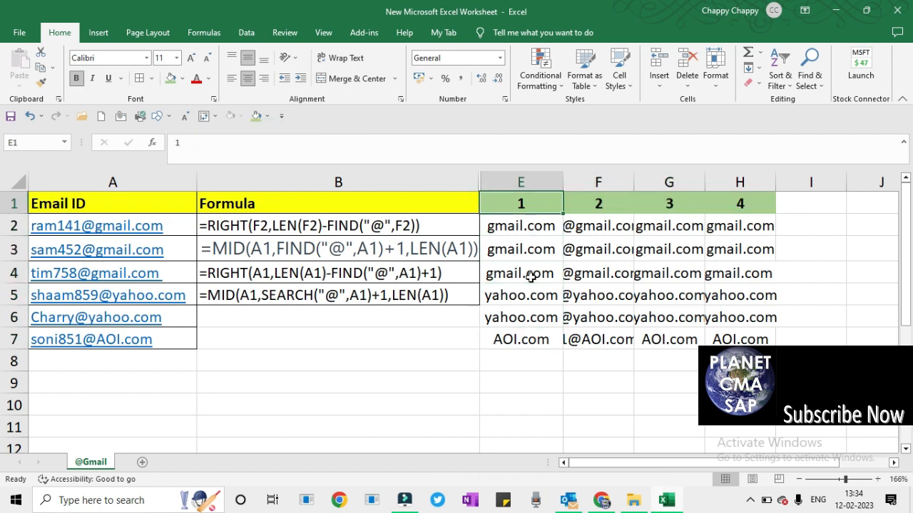